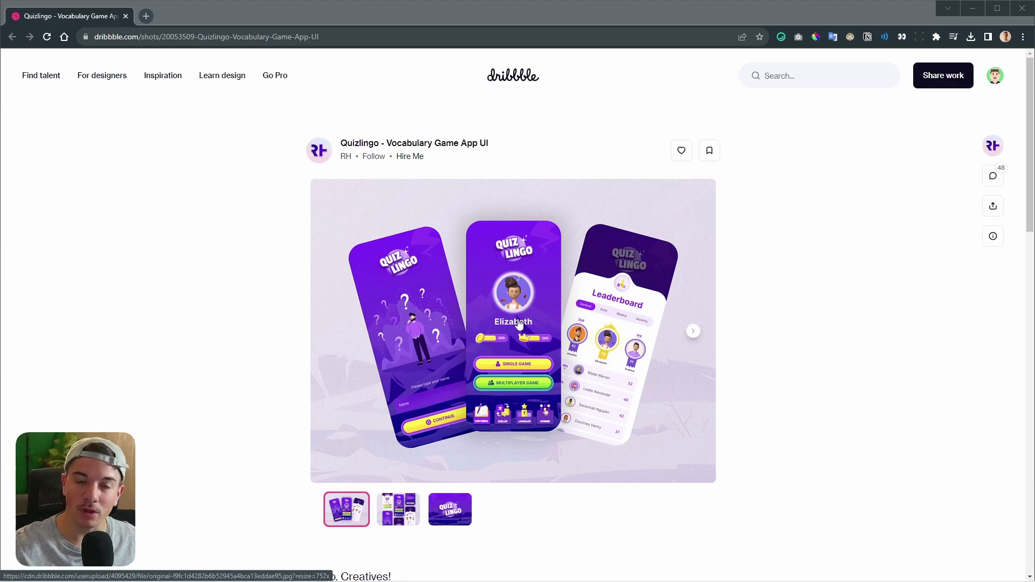
- Enlarge the Quizlingo app UI shot and examine its phone screens, including the leaderboard
left_click_drag(519, 325, 736, 234)
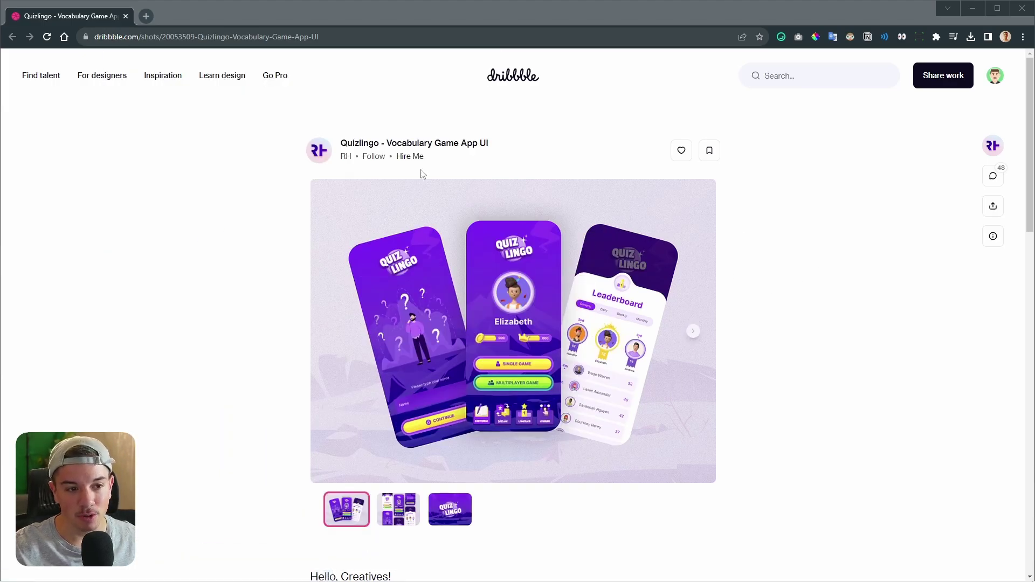
left_click(515, 331)
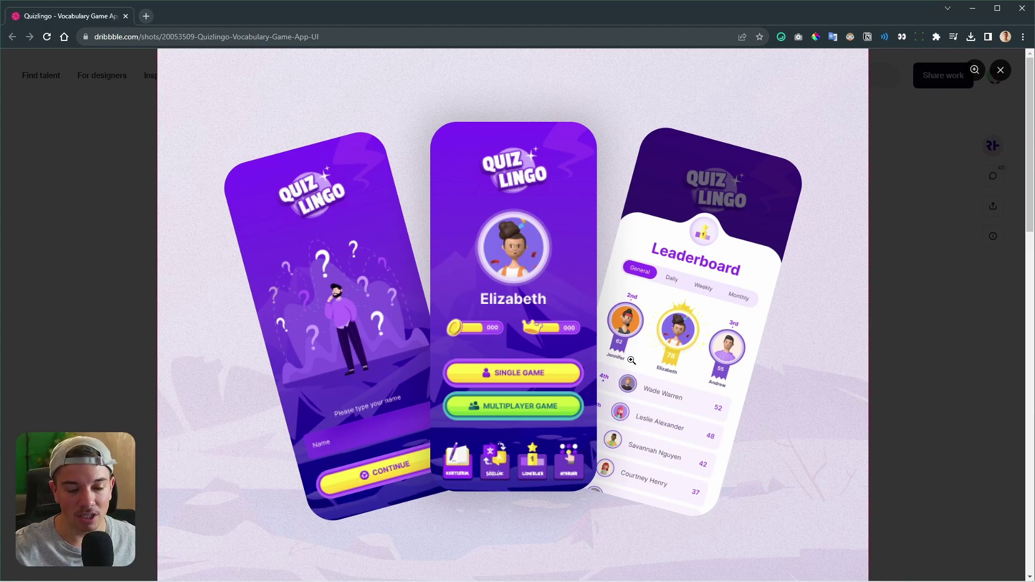
left_click(743, 368)
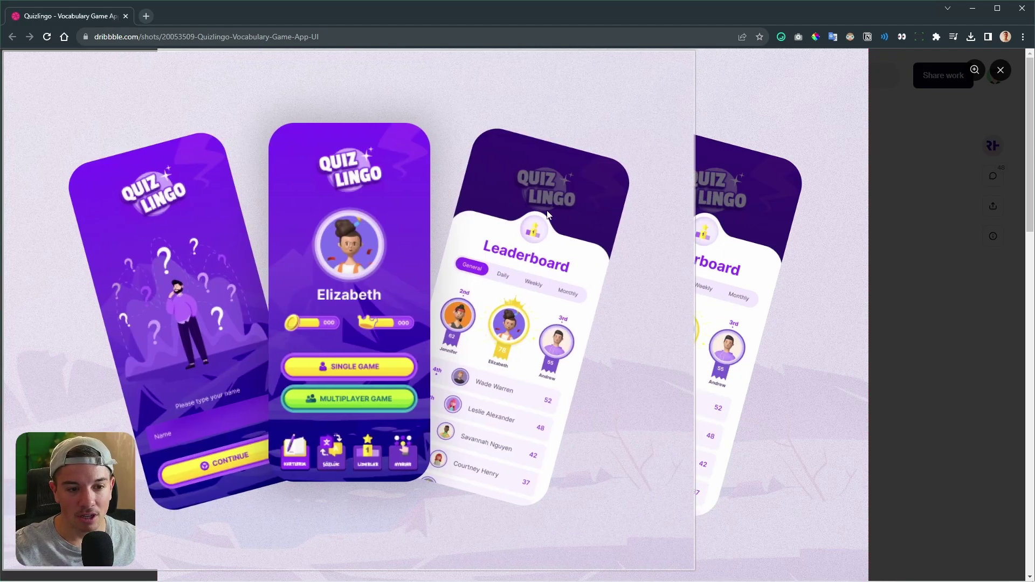
left_click(547, 214)
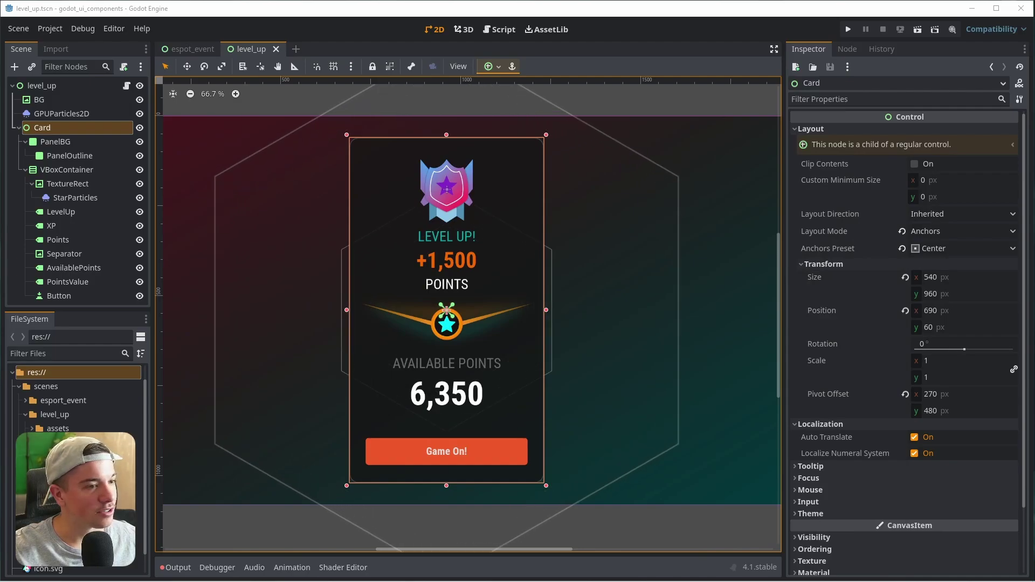
scroll(401, 251, "down", 1)
scroll(426, 308, "up", 4)
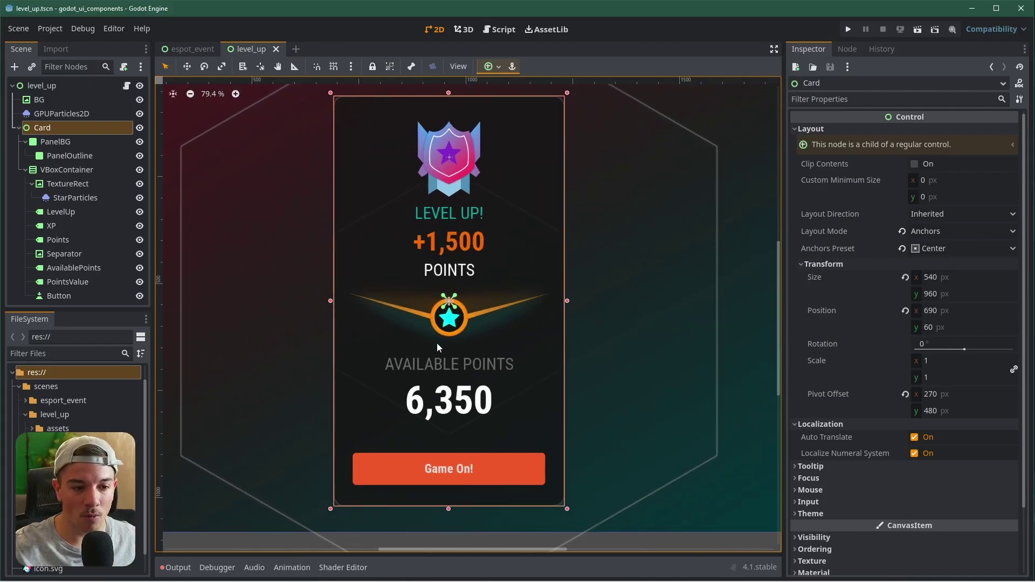
scroll(445, 348, "down", 4)
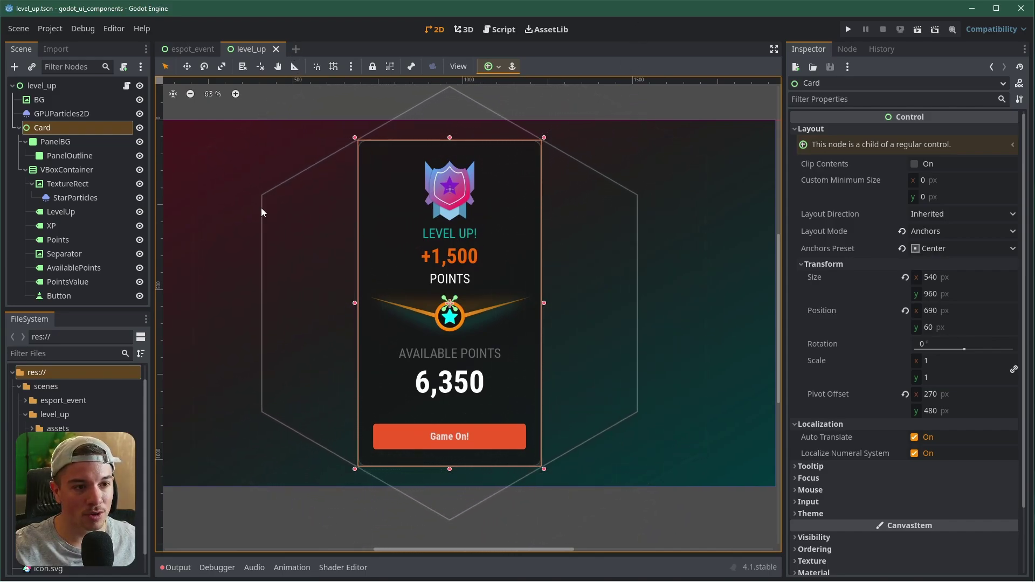
- Create a new scene with a User Interface root node and name the root Quiz
key("ctrl+n")
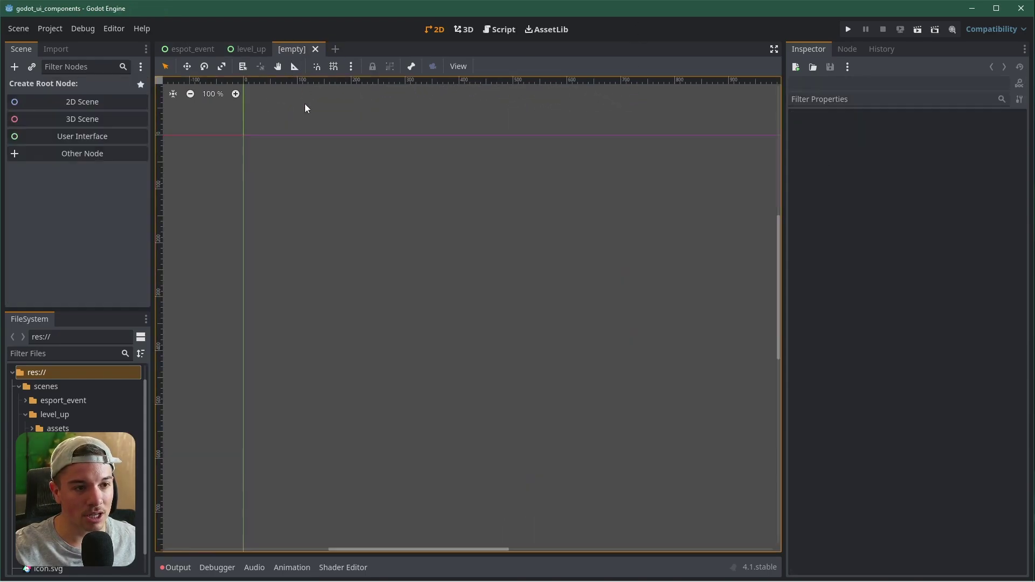
left_click(94, 136)
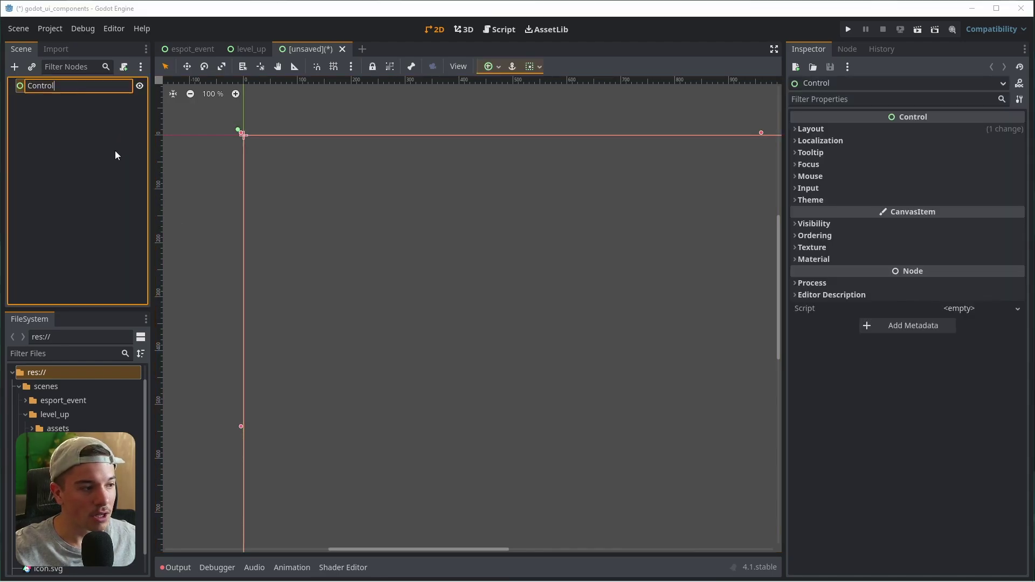
key("F2")
type("Quiz")
key("Return")
- Save the scene as quiz.tscn in the res://scenes/quiz folder
key("ctrl+s")
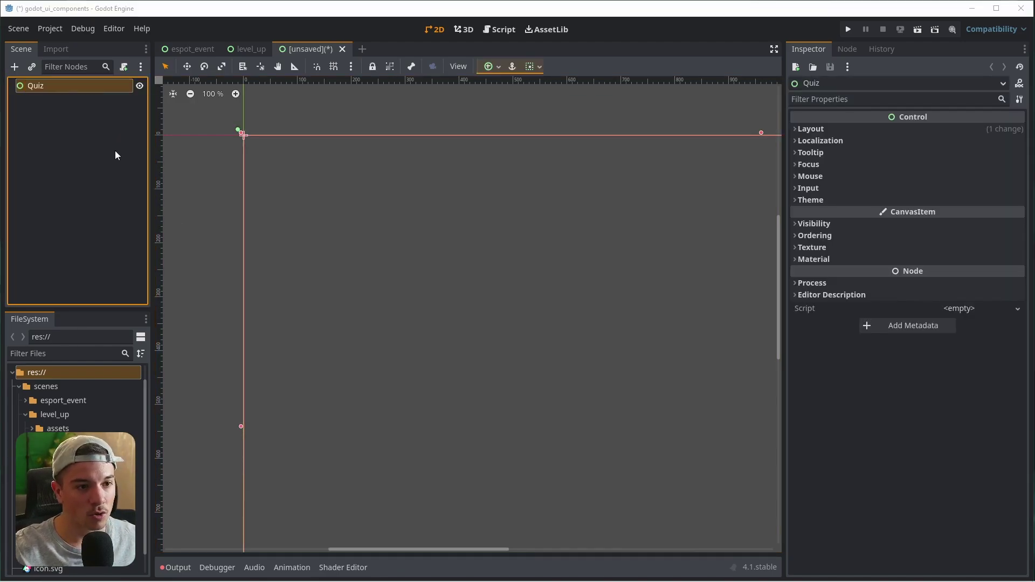
double_click(189, 172)
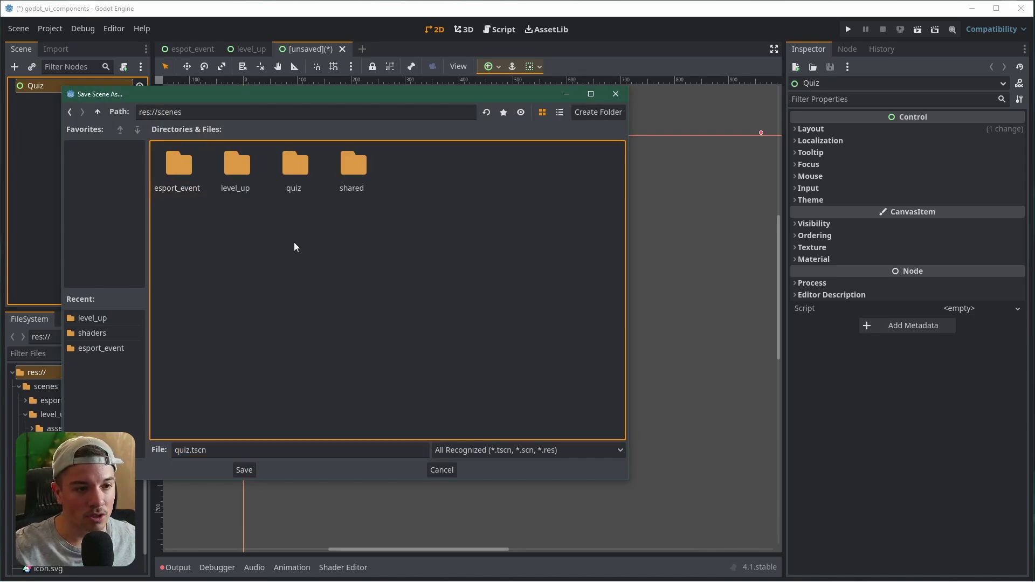
double_click(296, 168)
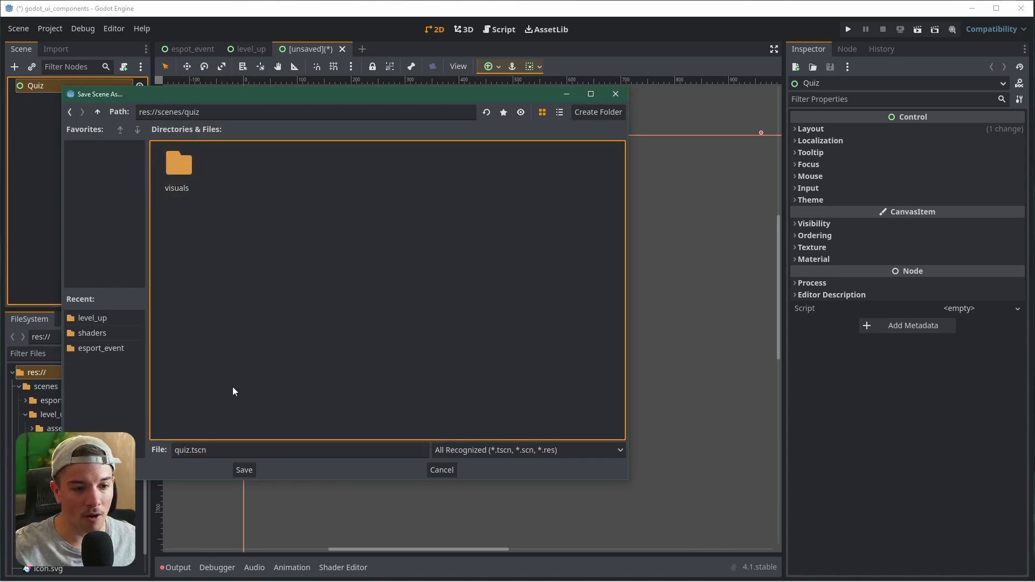
left_click(244, 469)
scroll(372, 282, "down", 6)
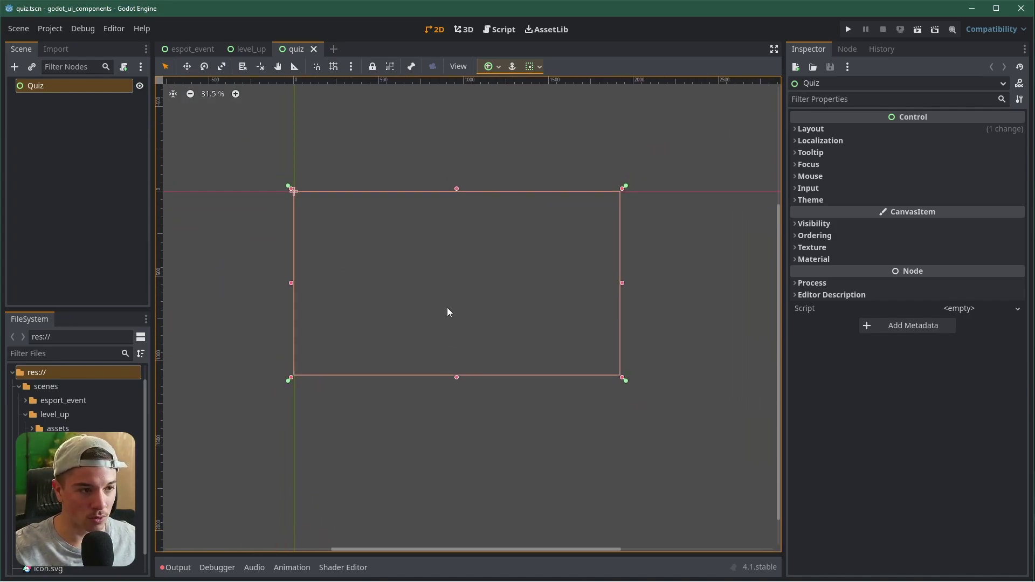
- Copy the BG node from the level_up scene and paste it under the Quiz root node
left_click(247, 49)
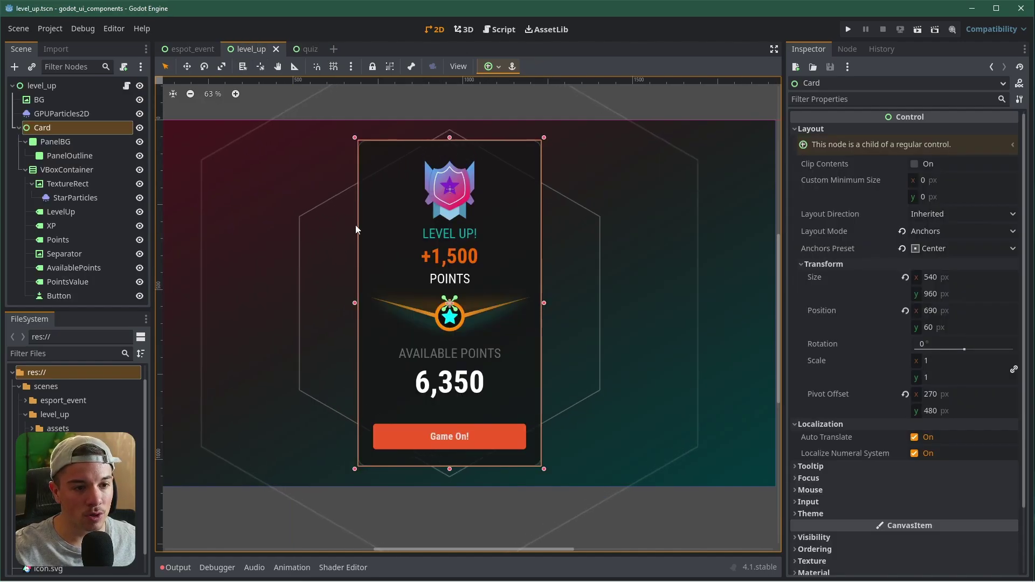
scroll(355, 225, "down", 5)
left_click(50, 99)
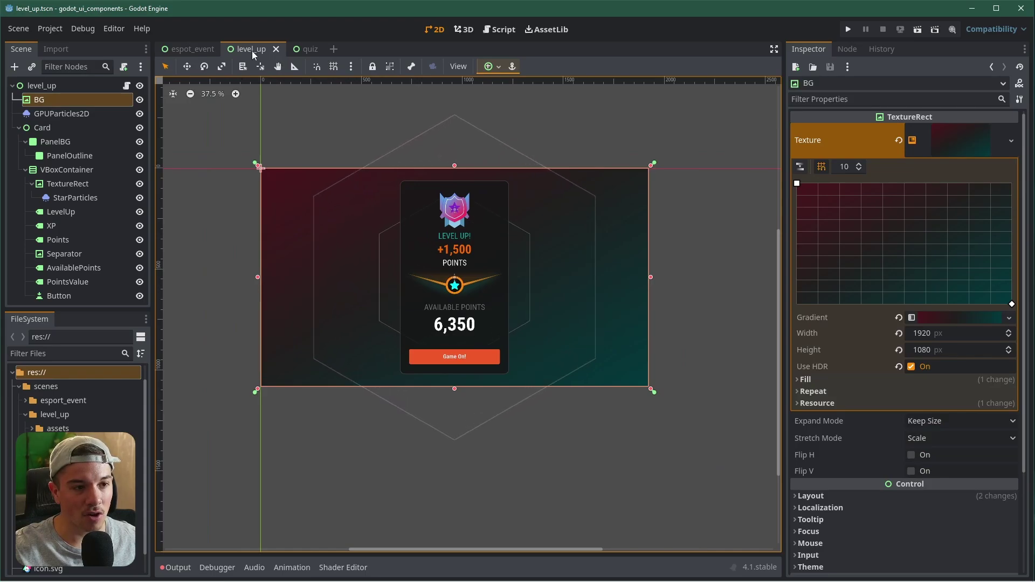
left_click(305, 48)
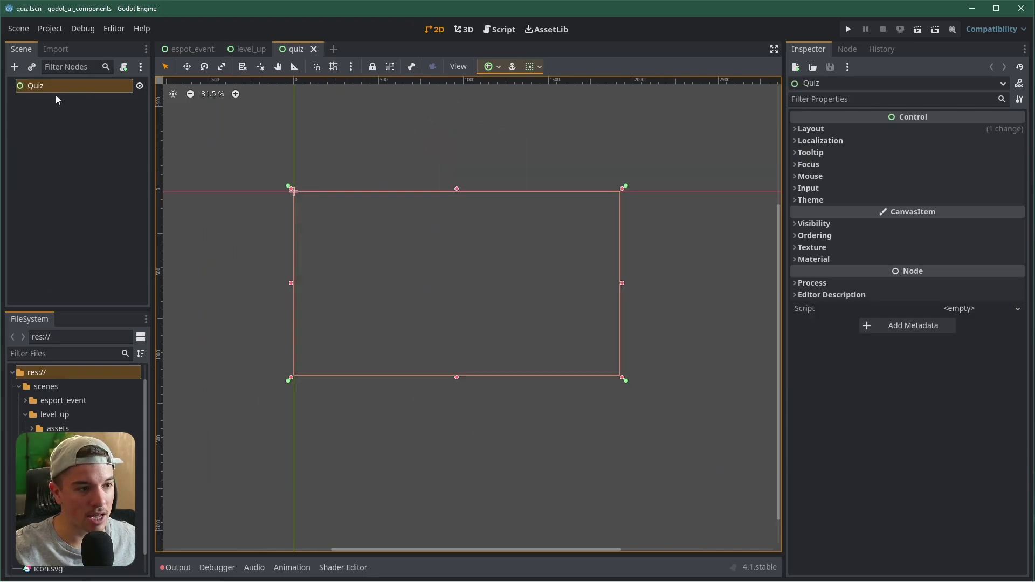
key("ctrl+v")
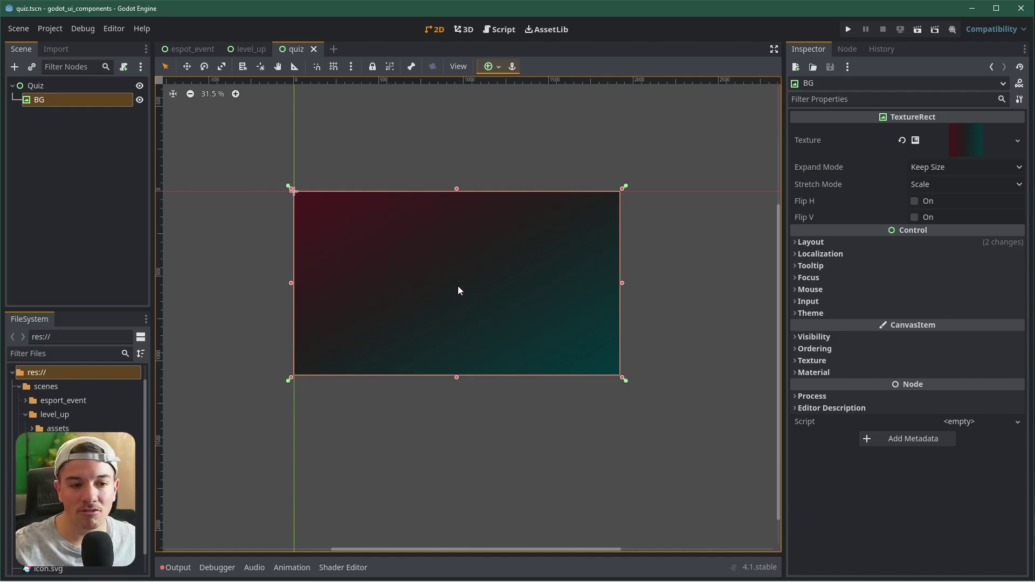
- Make the pasted BG node's texture unique recursively
left_click(60, 107)
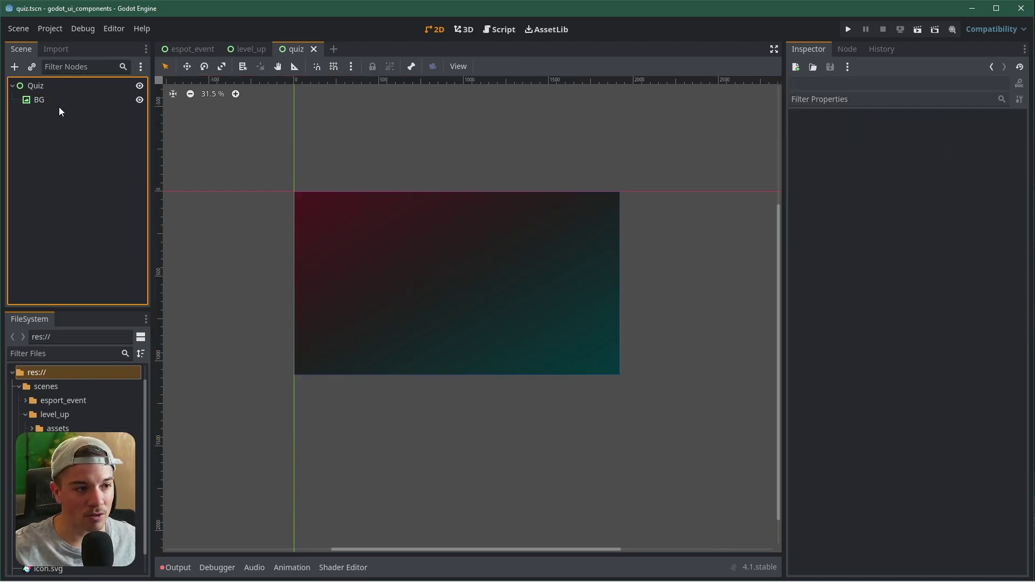
left_click(361, 235)
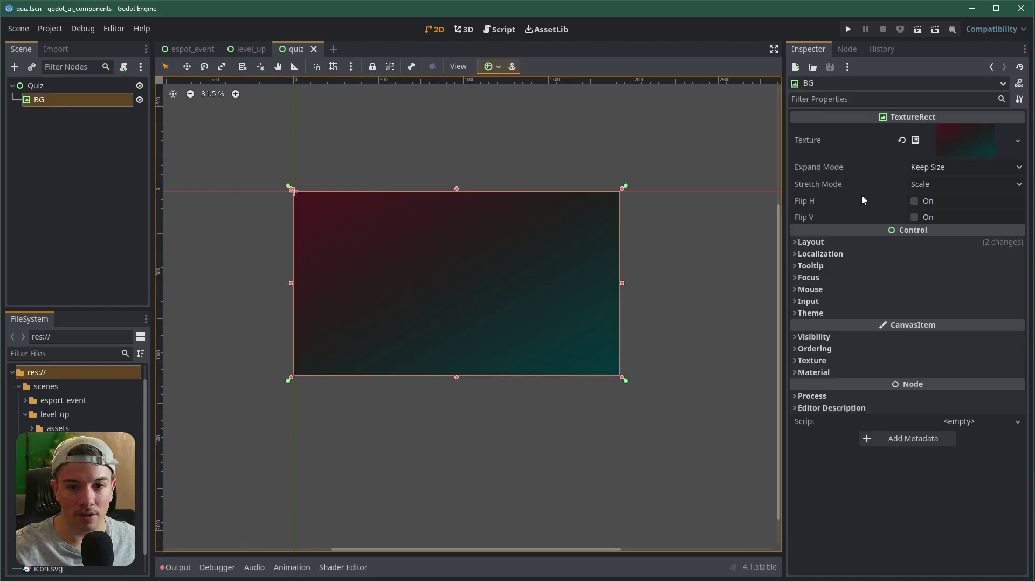
left_click(978, 150)
left_click(1012, 141)
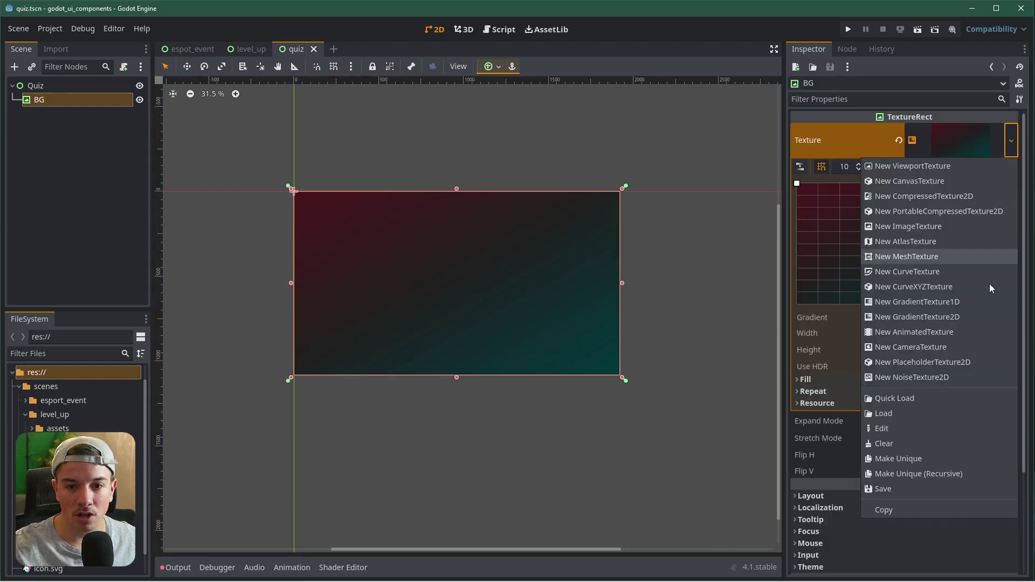
left_click(906, 473)
- Recolour the start stop of the BG texture's gradient to a pale blue and remove the dark middle stop
left_click(943, 319)
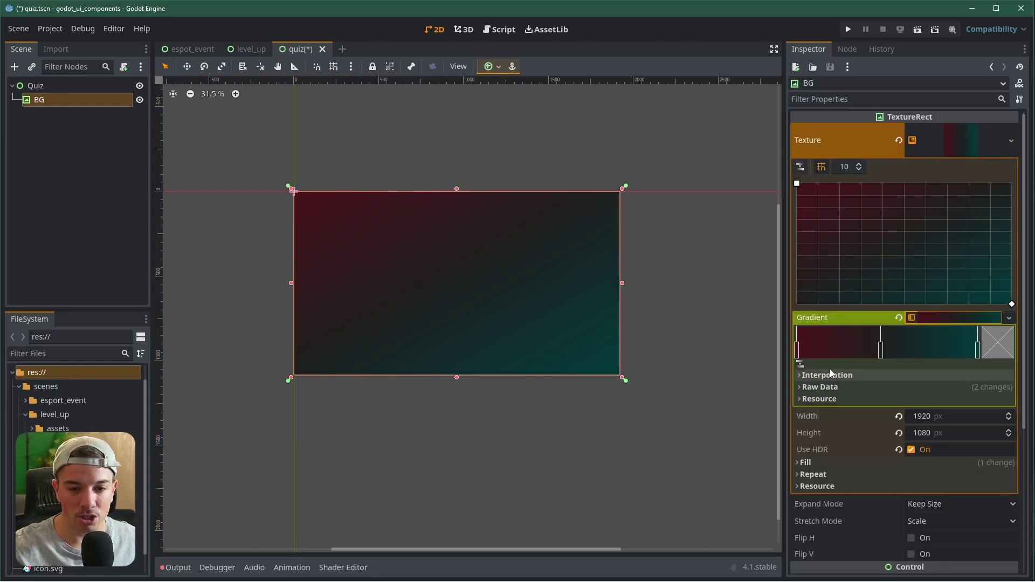
left_click(998, 343)
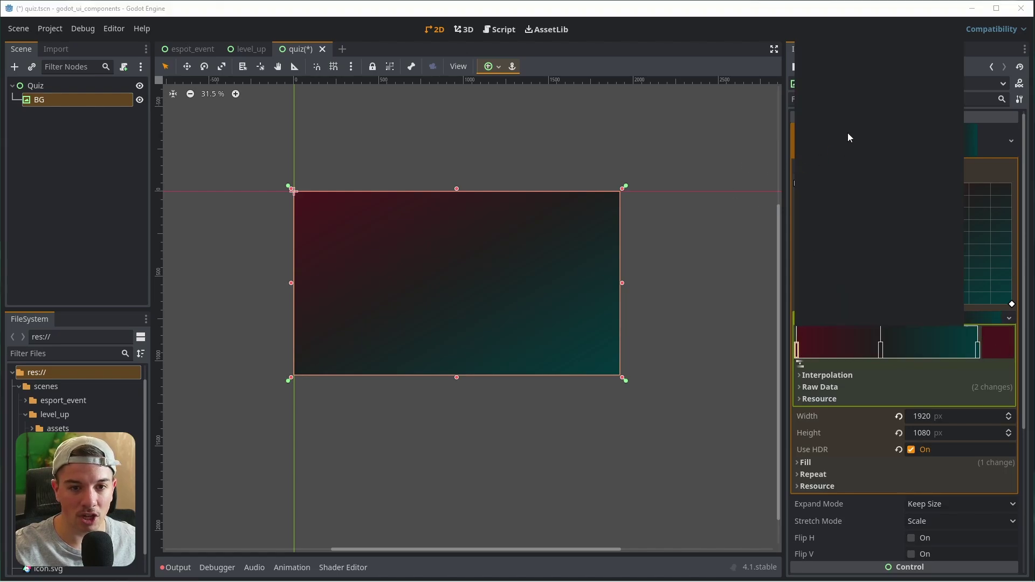
left_click_drag(945, 115, 953, 30)
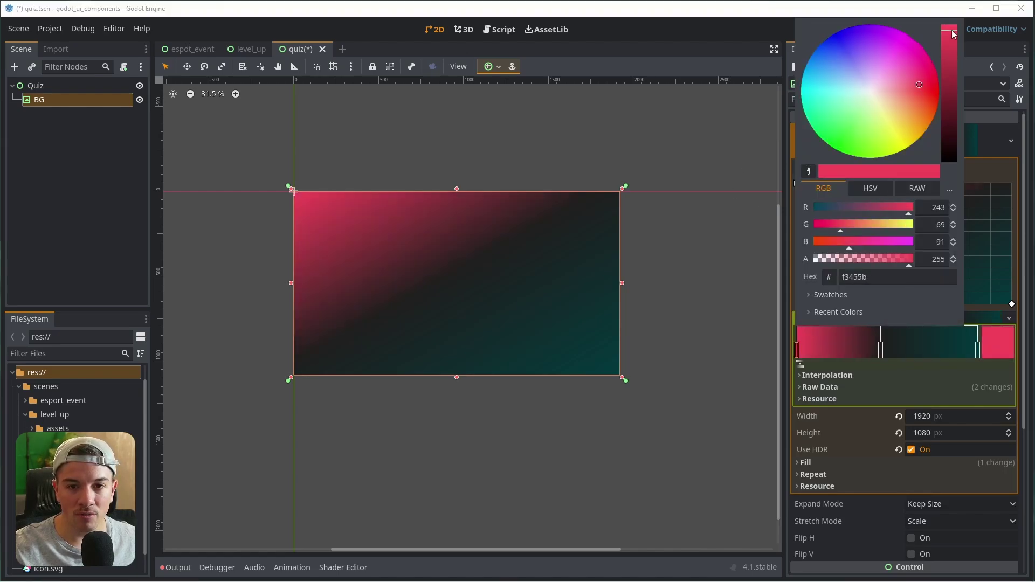
left_click_drag(889, 93, 864, 88)
left_click(887, 353)
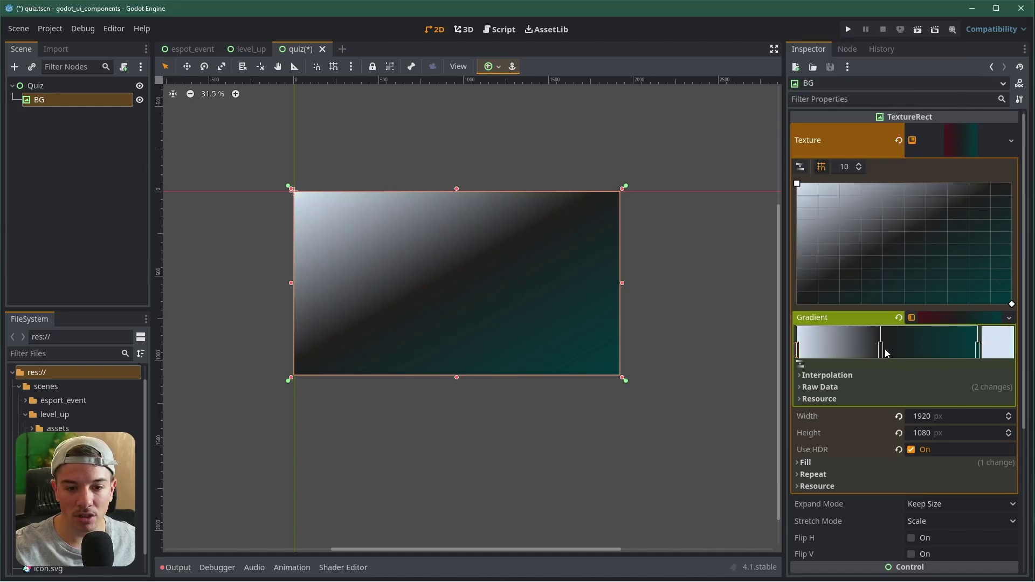
right_click(881, 352)
- Recolour the BG gradient's end stop to a light greenish grey and save the scene
double_click(978, 351)
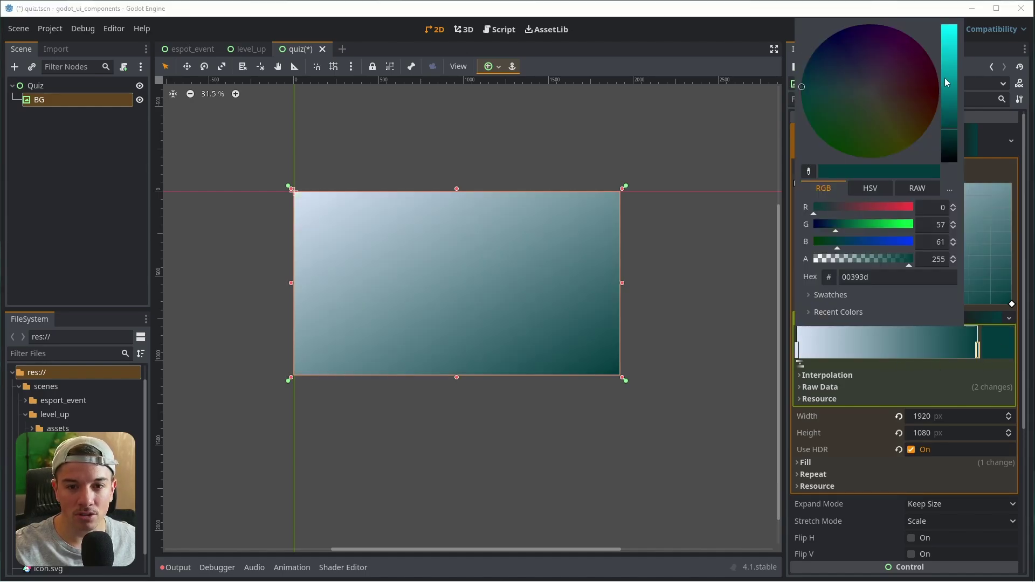
left_click_drag(945, 78, 948, 27)
left_click_drag(862, 98, 867, 92)
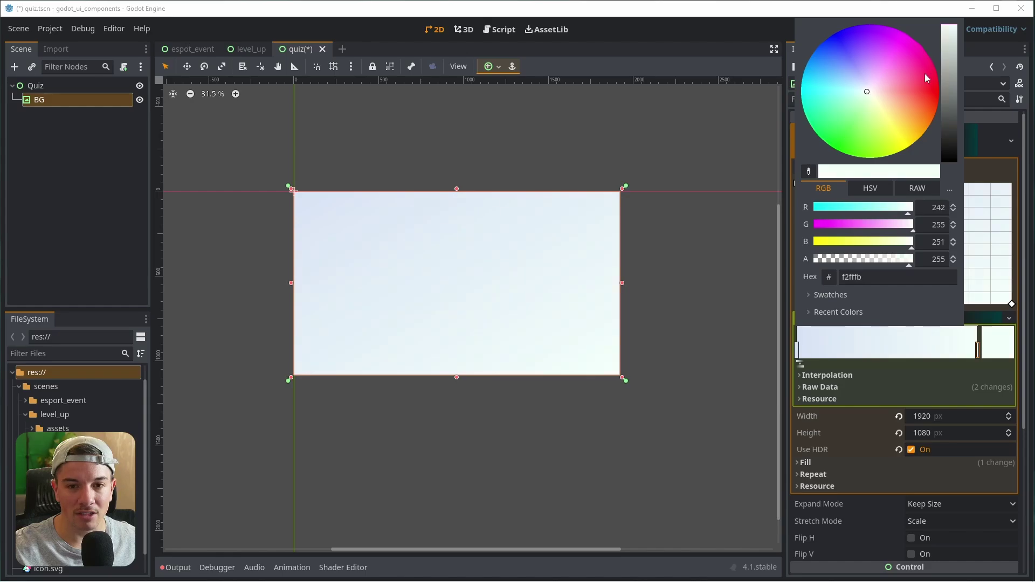
left_click_drag(949, 53, 950, 72)
left_click(722, 128)
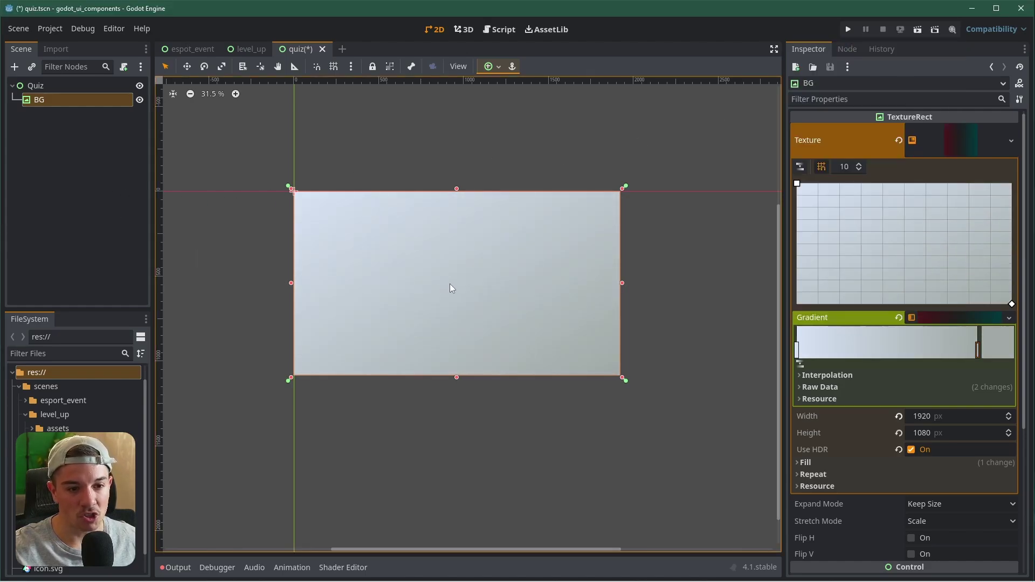
key("ctrl+s")
scroll(451, 299, "down", 1)
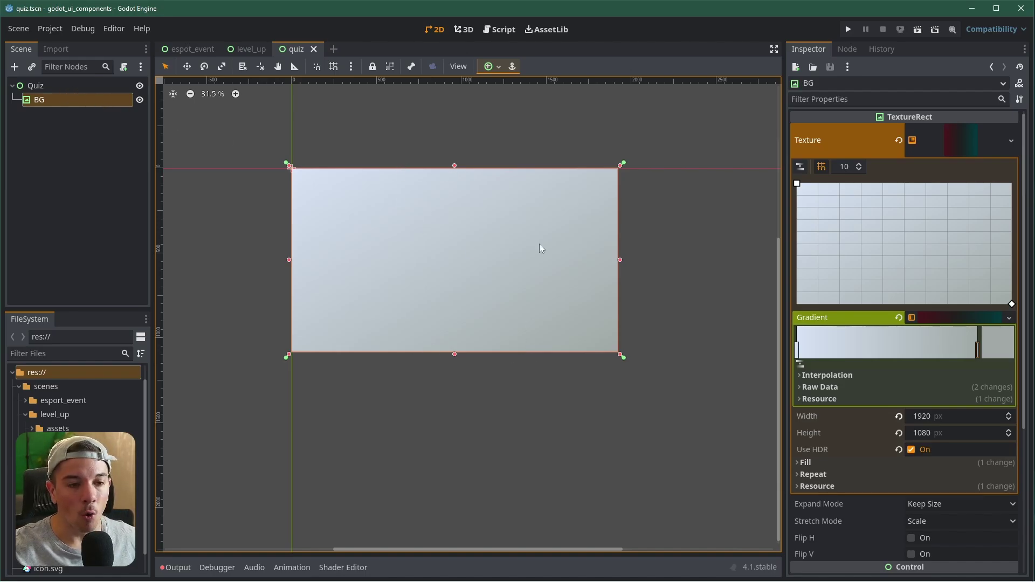
- Check the Card node's layout and transform settings in the level_up scene, and return to the quiz scene
left_click(247, 49)
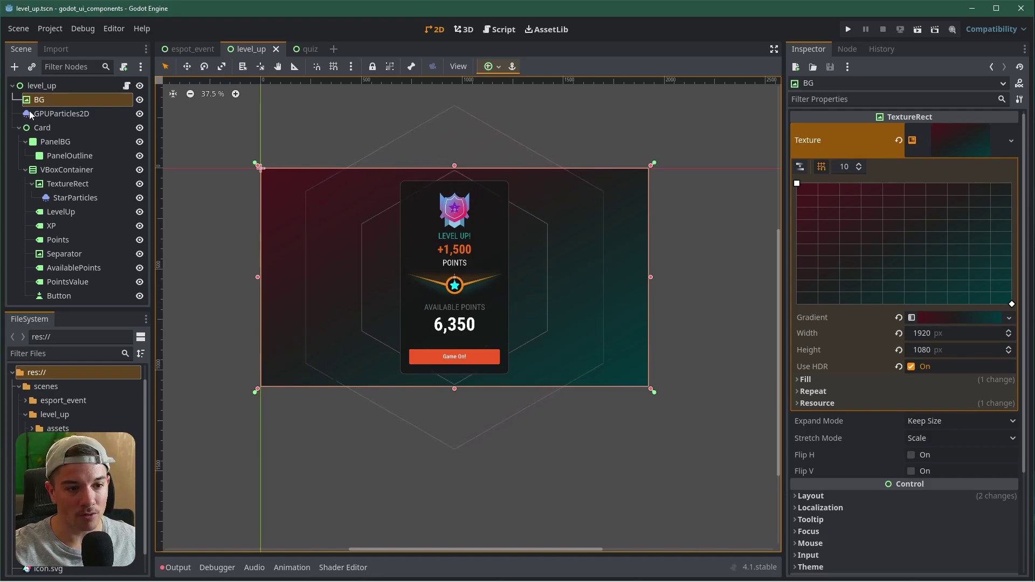
left_click(39, 128)
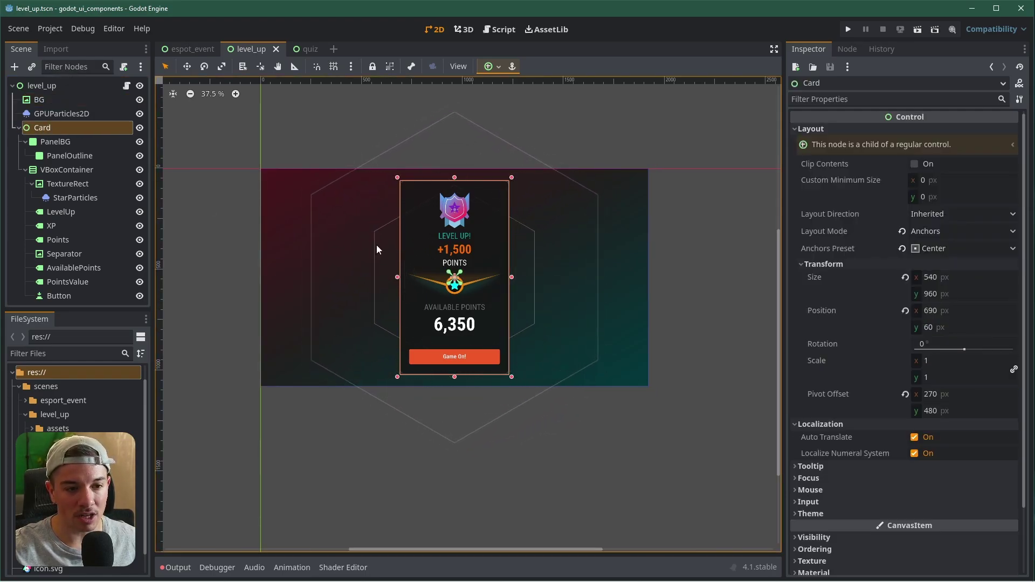
left_click(302, 50)
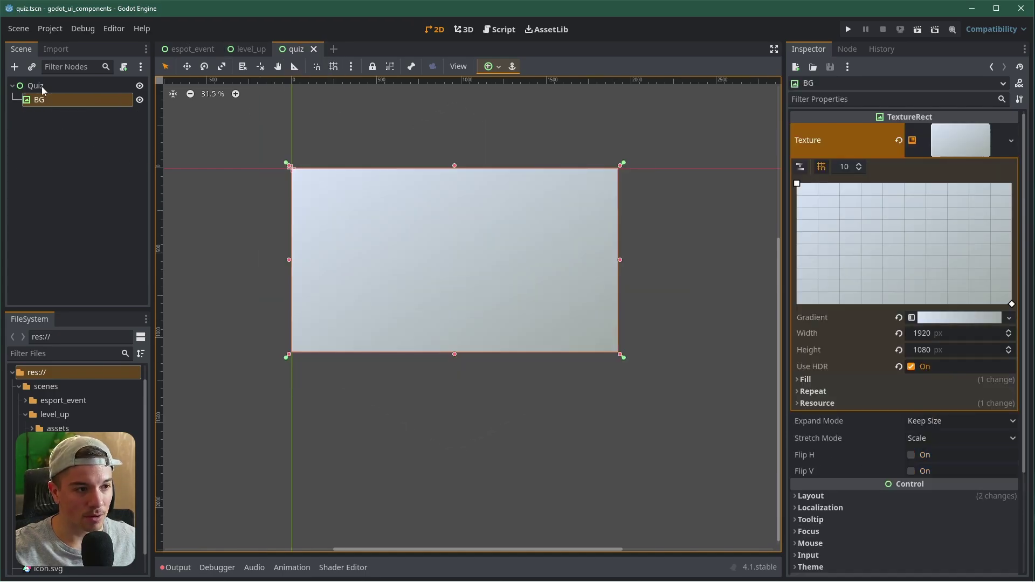
- Add a Control node under the Quiz root and name it Screen
right_click(41, 86)
left_click(77, 94)
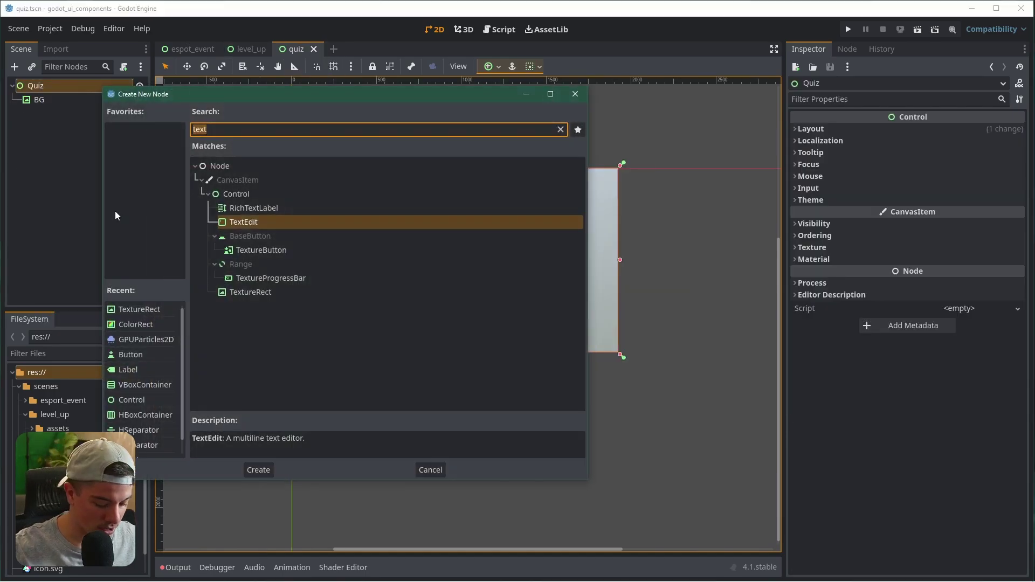
type("Control")
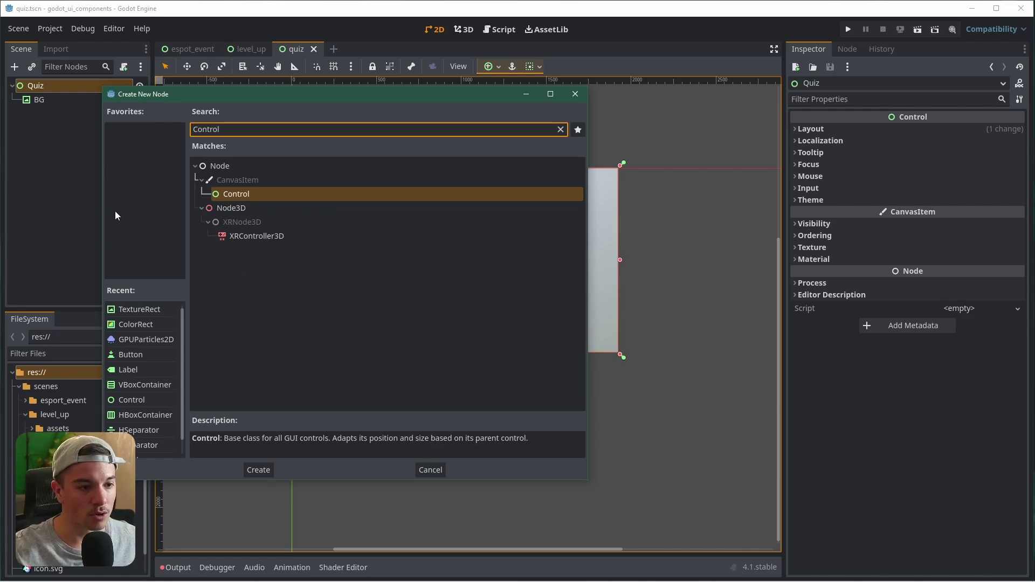
key("Return")
double_click(64, 114)
left_click(64, 114)
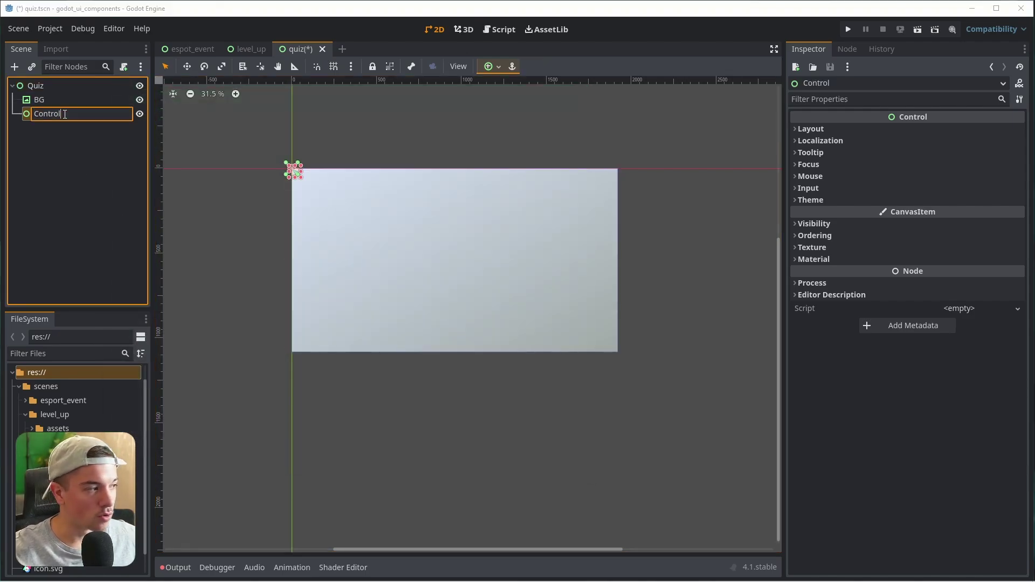
type("Screen")
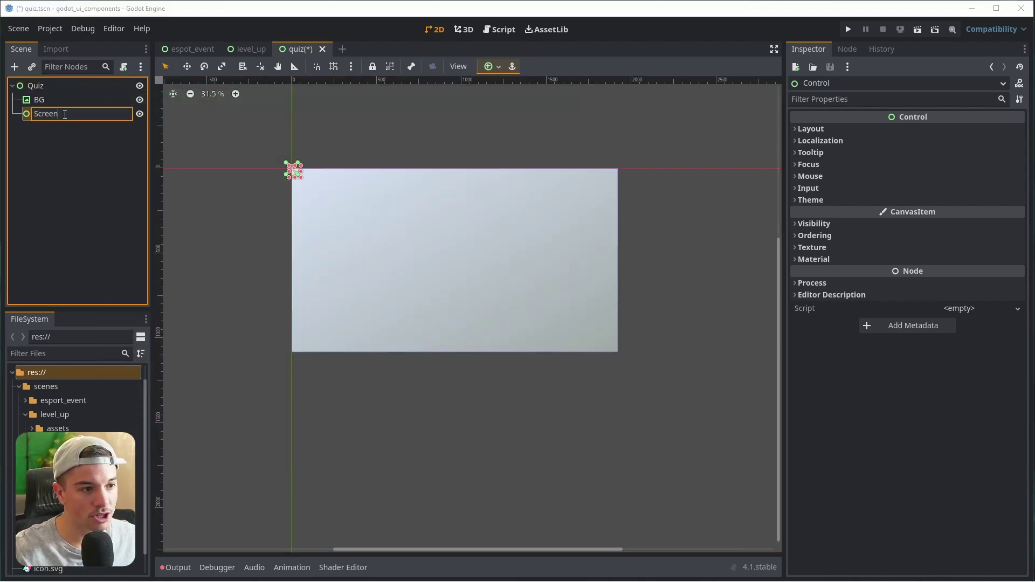
key("Return")
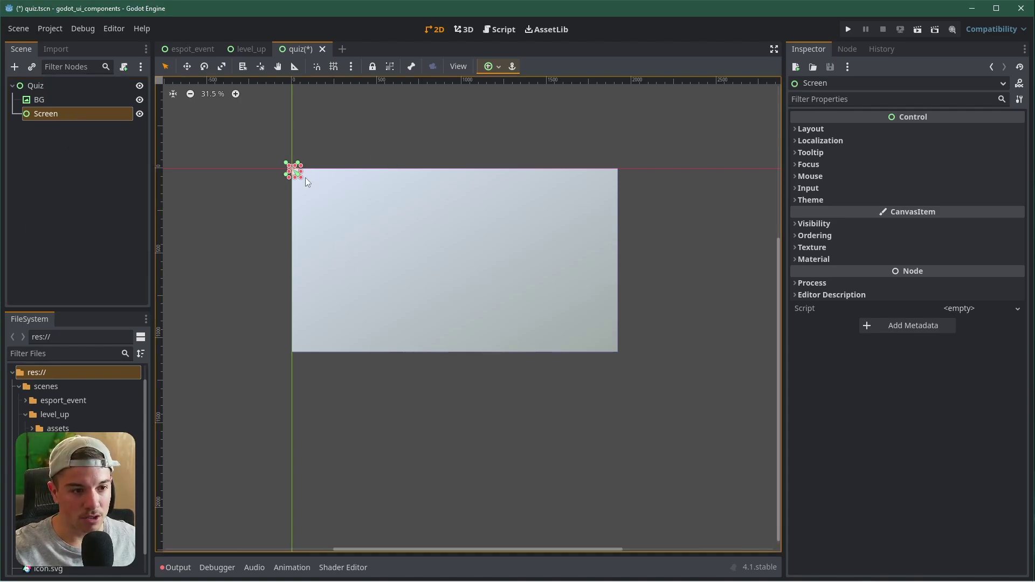
- Anchor the Screen node to the centre of its parent with the Center preset
left_click(496, 67)
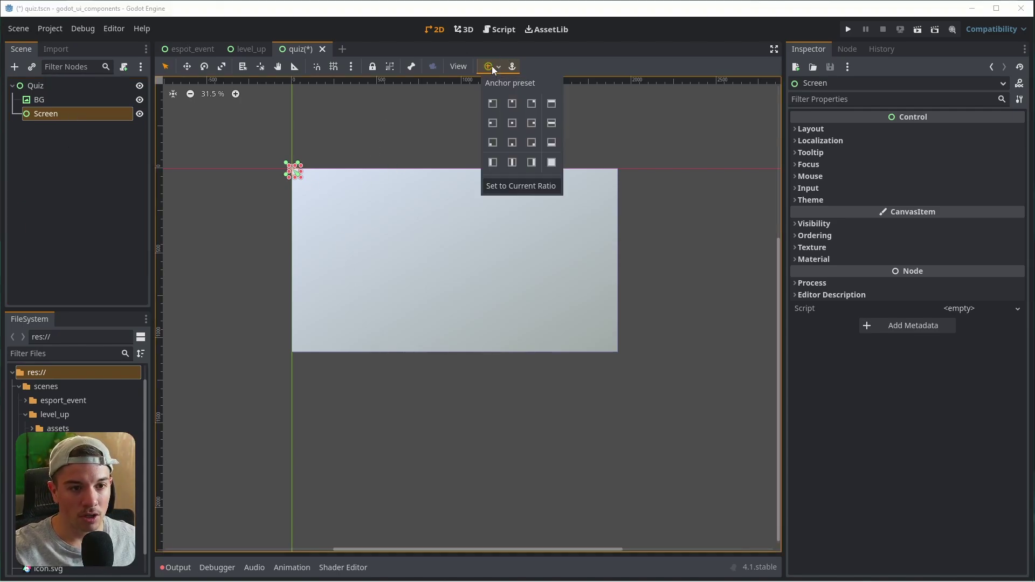
left_click(513, 124)
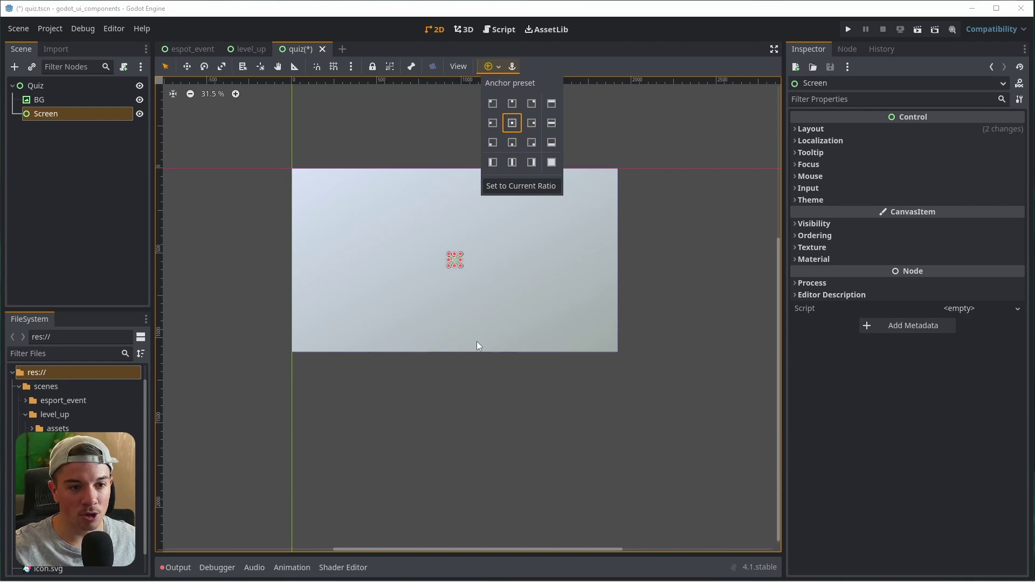
left_click(193, 232)
- Resize the Screen node symmetrically into a tall portrait rectangle nearly as high as the background, and save the scene
scroll(496, 279, "up", 4)
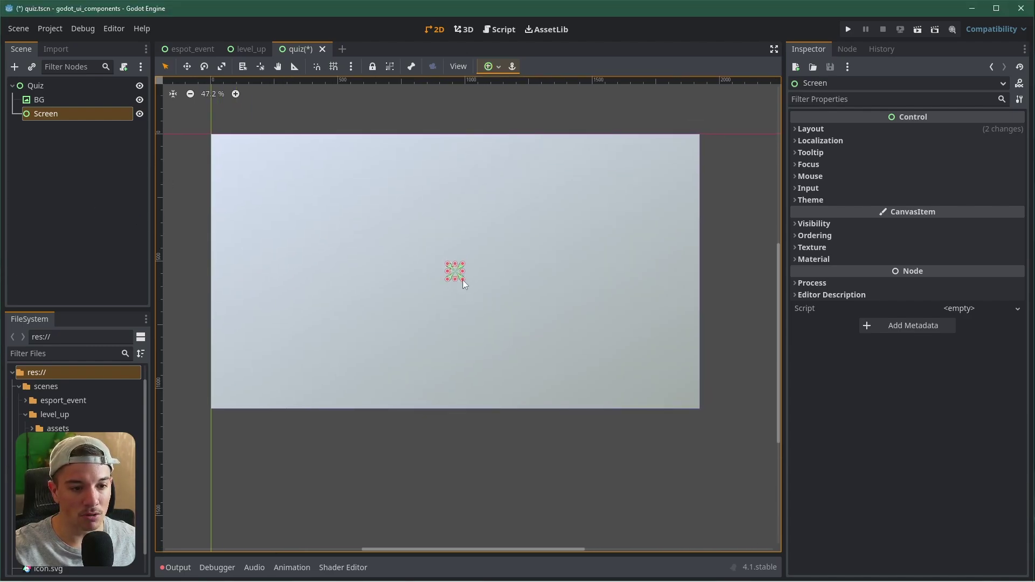
left_click_drag(463, 279, 541, 372)
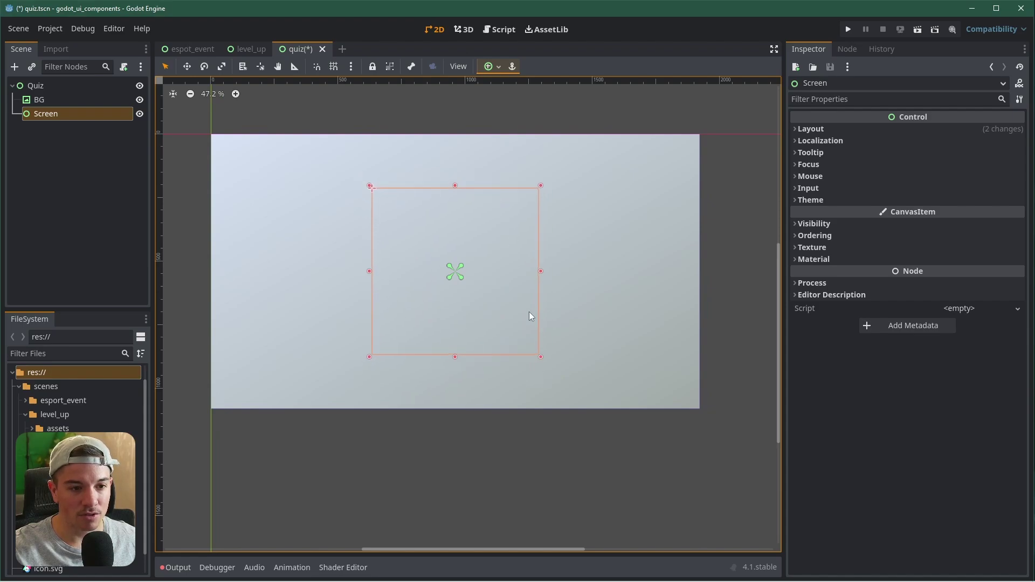
left_click_drag(458, 186, 458, 151)
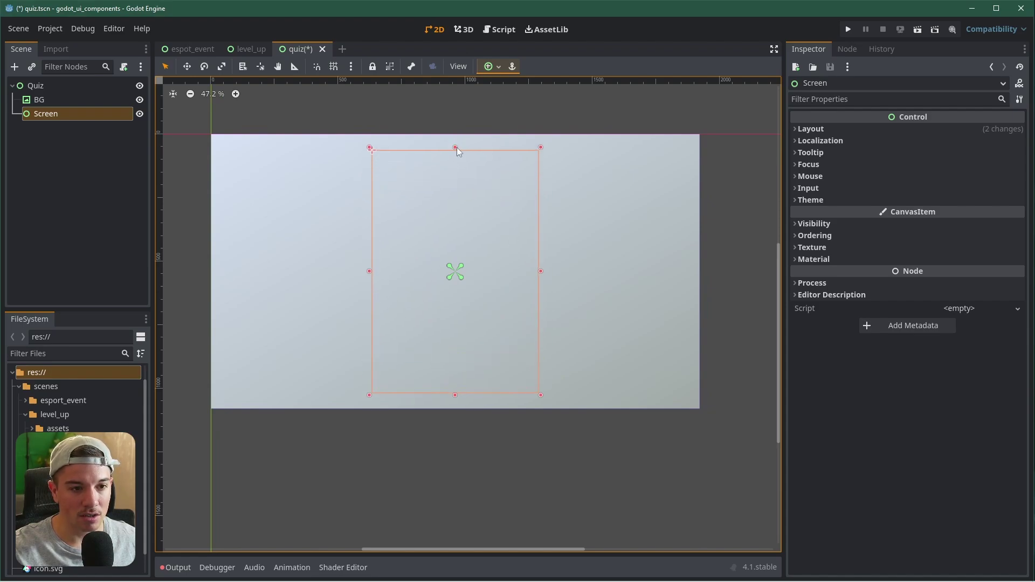
left_click_drag(541, 271, 528, 272)
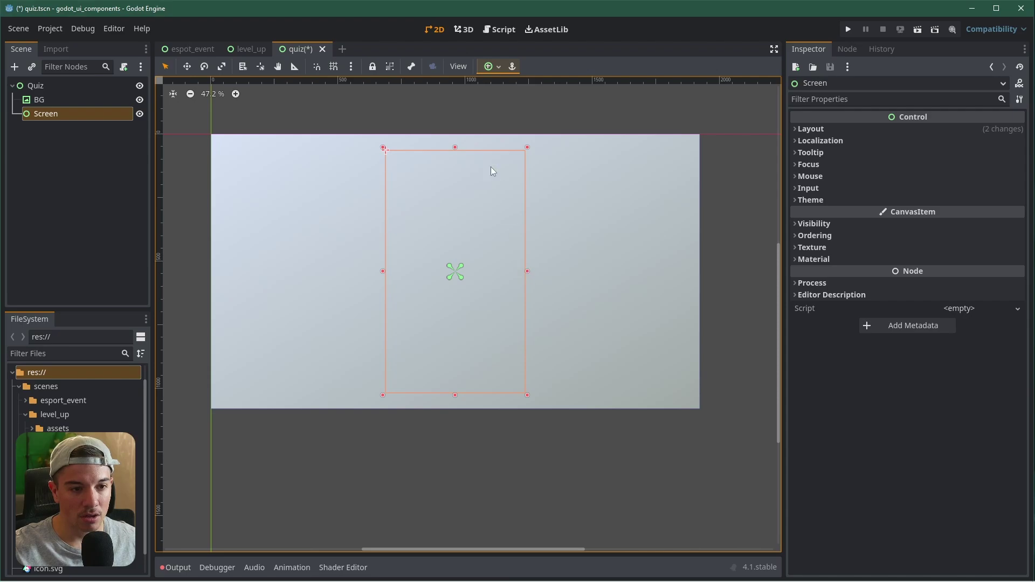
left_click_drag(456, 154, 456, 151)
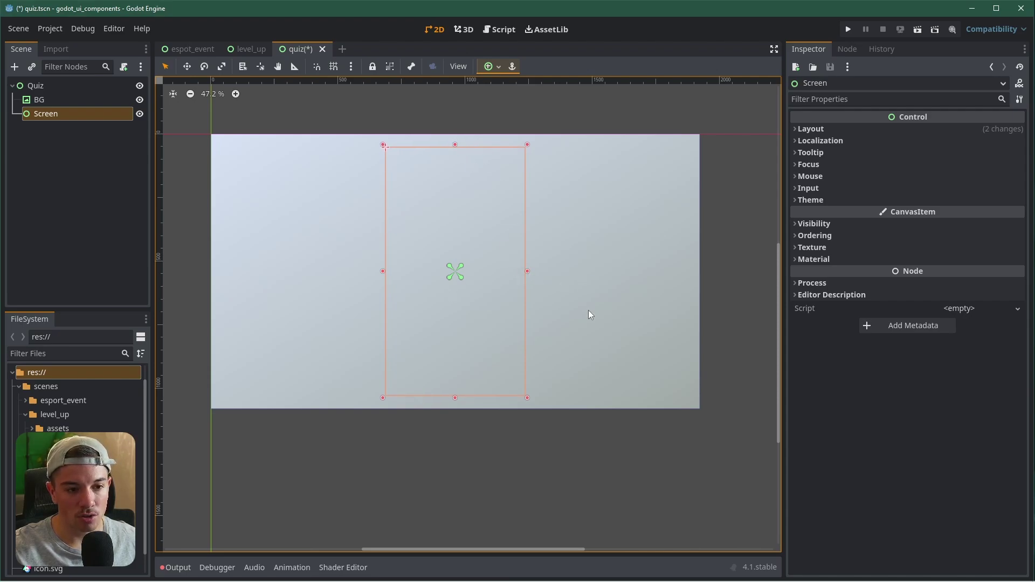
scroll(589, 312, "up", 2)
scroll(571, 302, "down", 1)
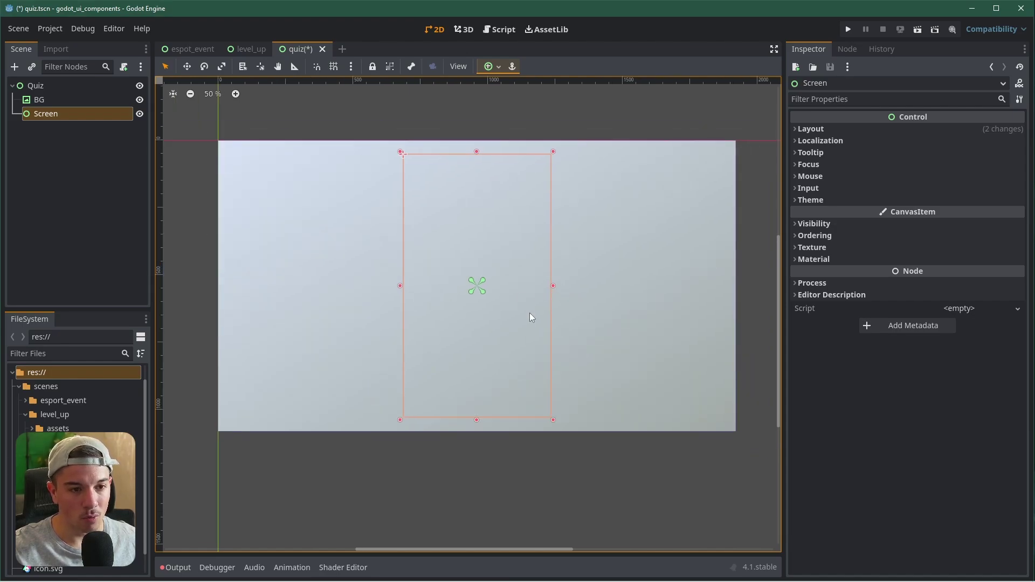
key("ctrl+s")
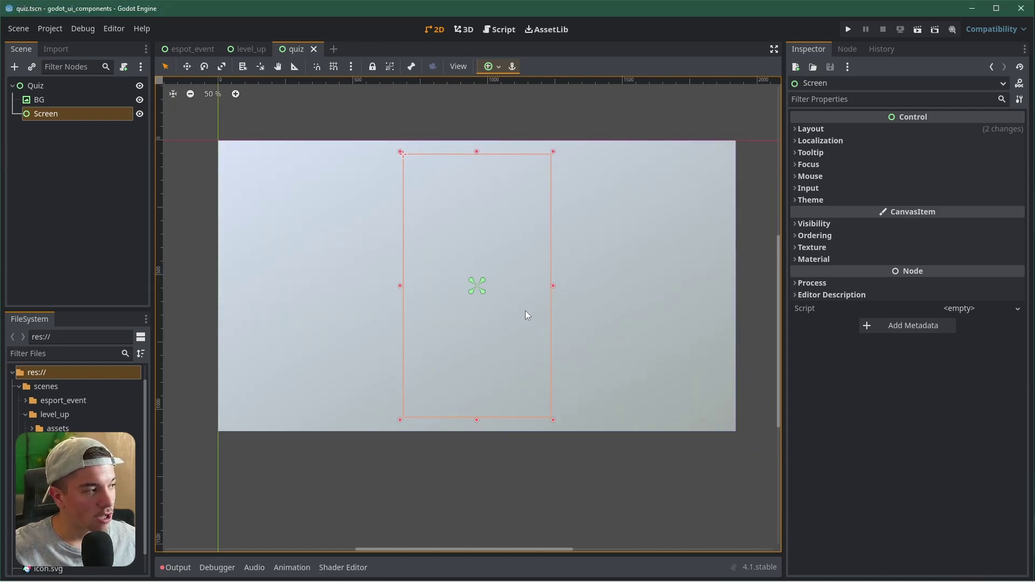
- Add a Panel node as a child of Screen
key("alt+Tab")
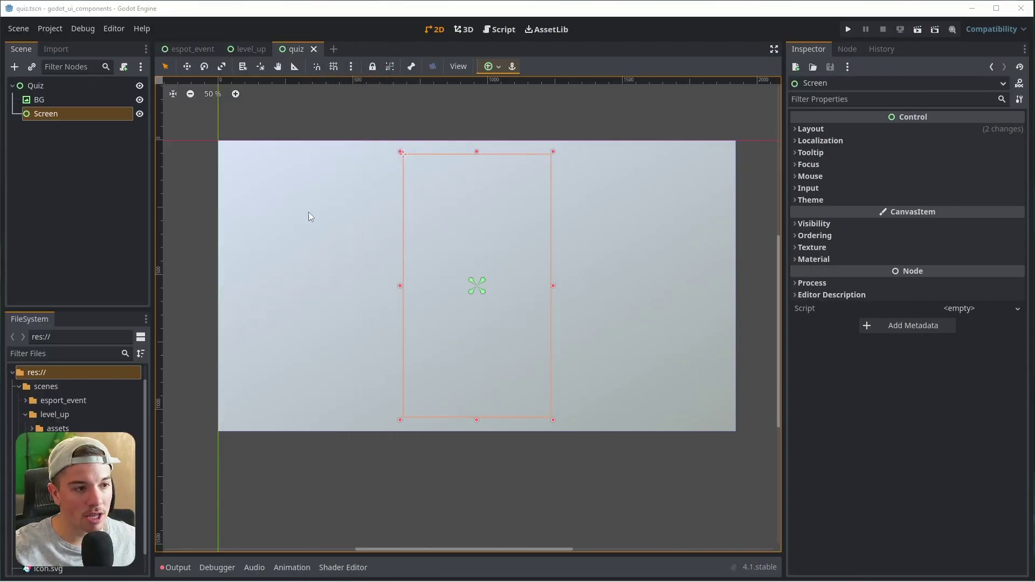
left_click(80, 153)
left_click(49, 114)
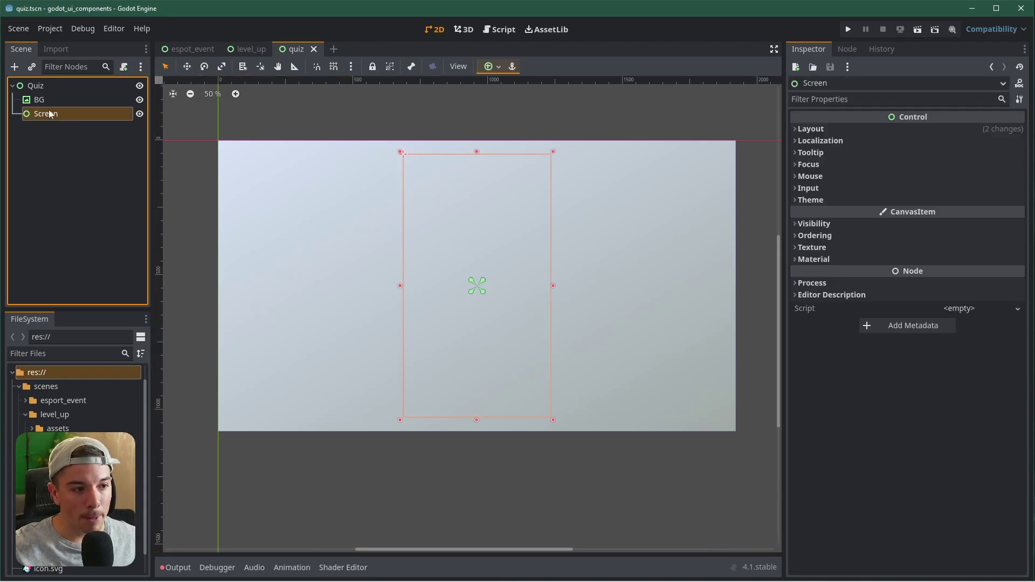
right_click(54, 115)
left_click(99, 115)
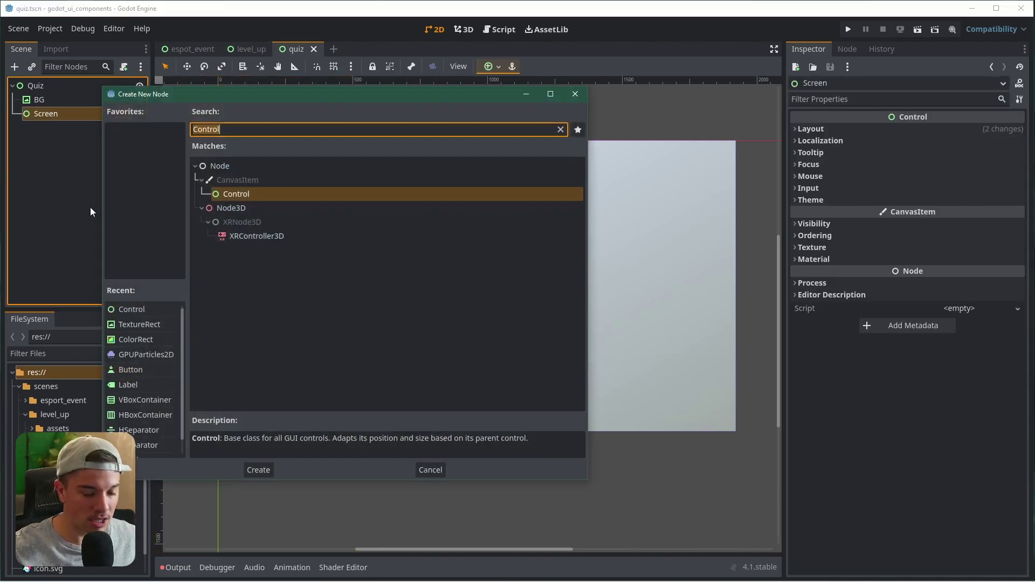
type("panel")
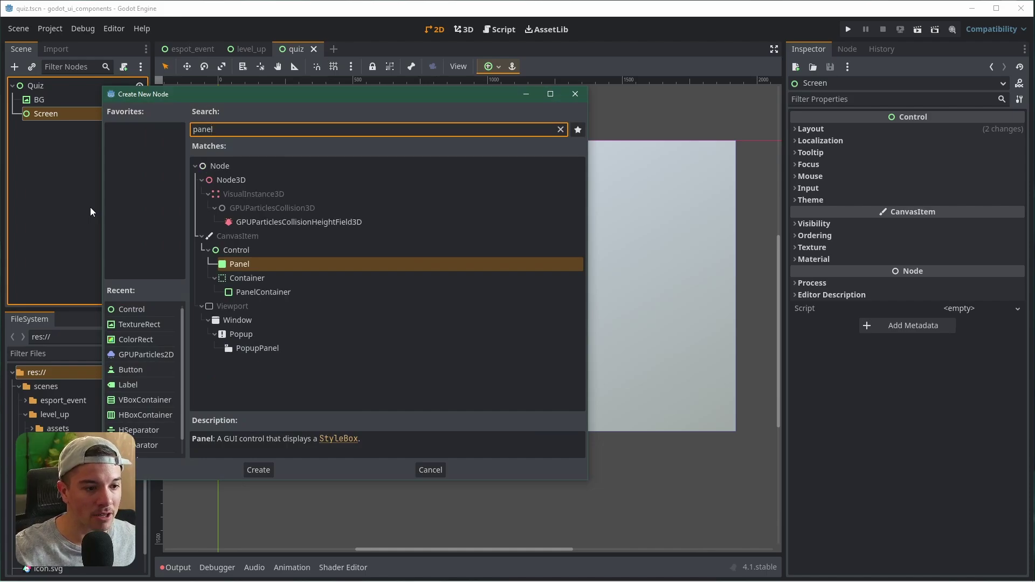
double_click(263, 264)
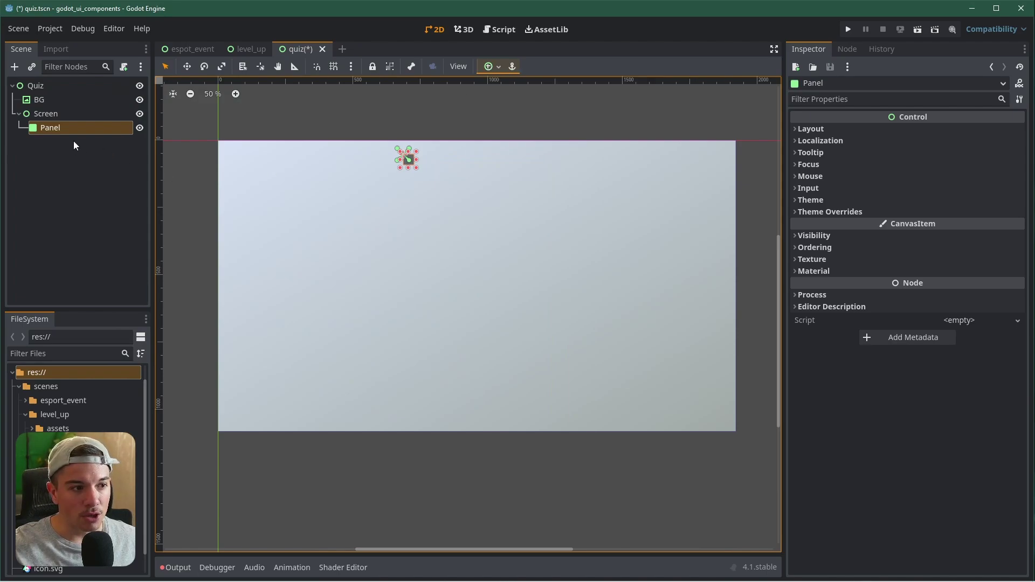
- Make the Panel fill the whole Screen container with the Full Rect anchor preset, and expand its style overrides
left_click(817, 212)
left_click(821, 225)
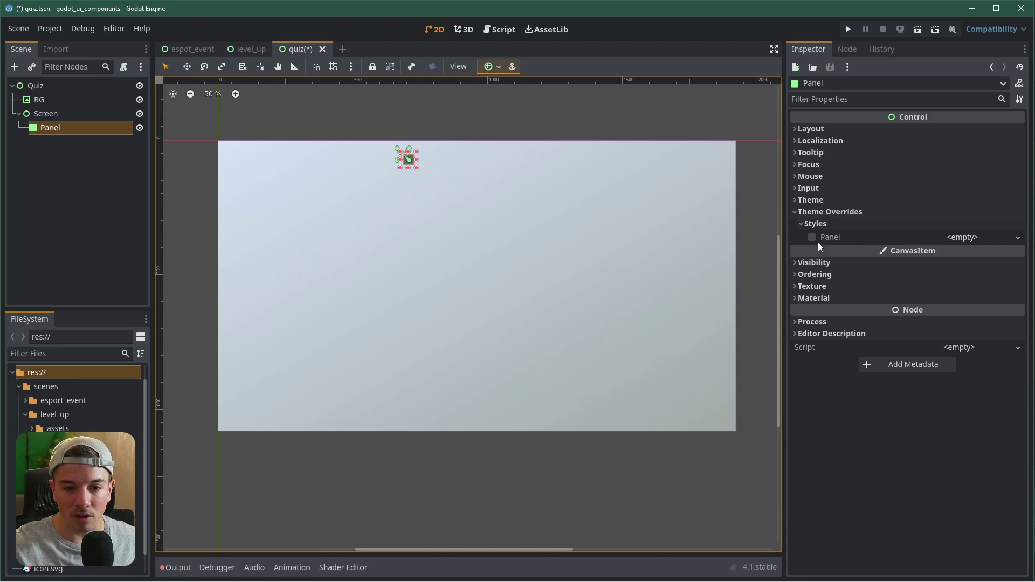
left_click(497, 70)
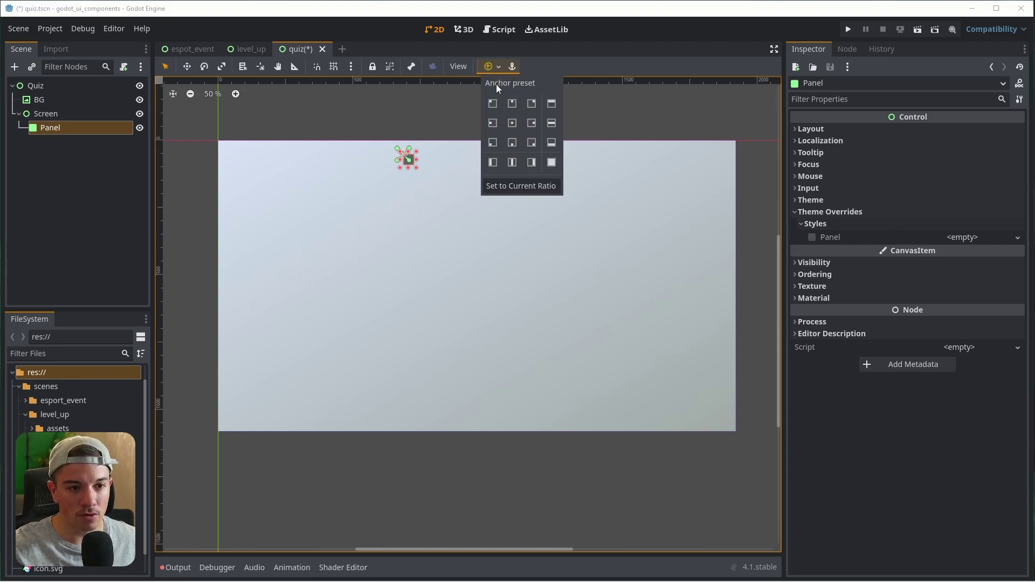
left_click(551, 162)
left_click(89, 219)
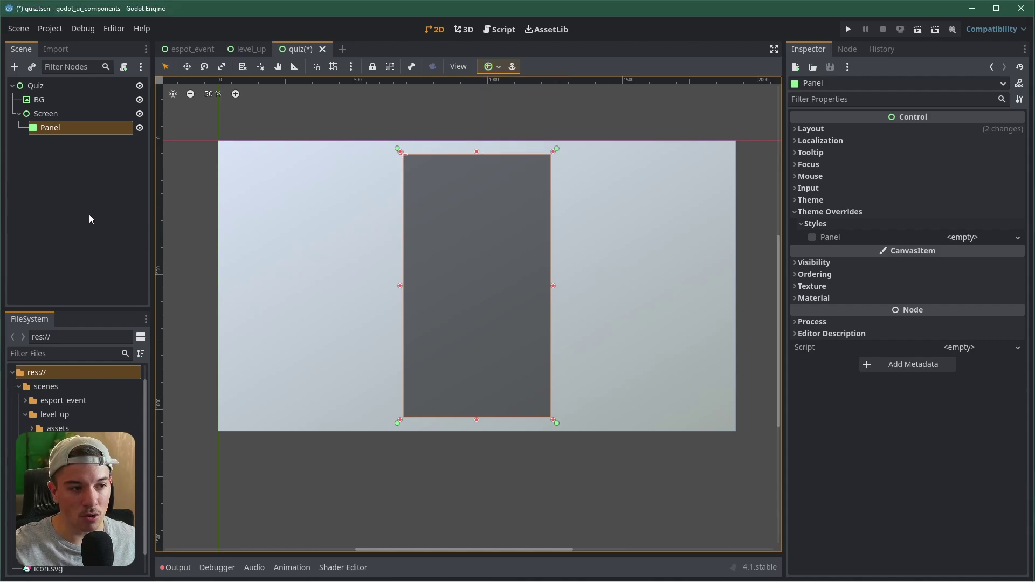
left_click(46, 114)
left_click(51, 127)
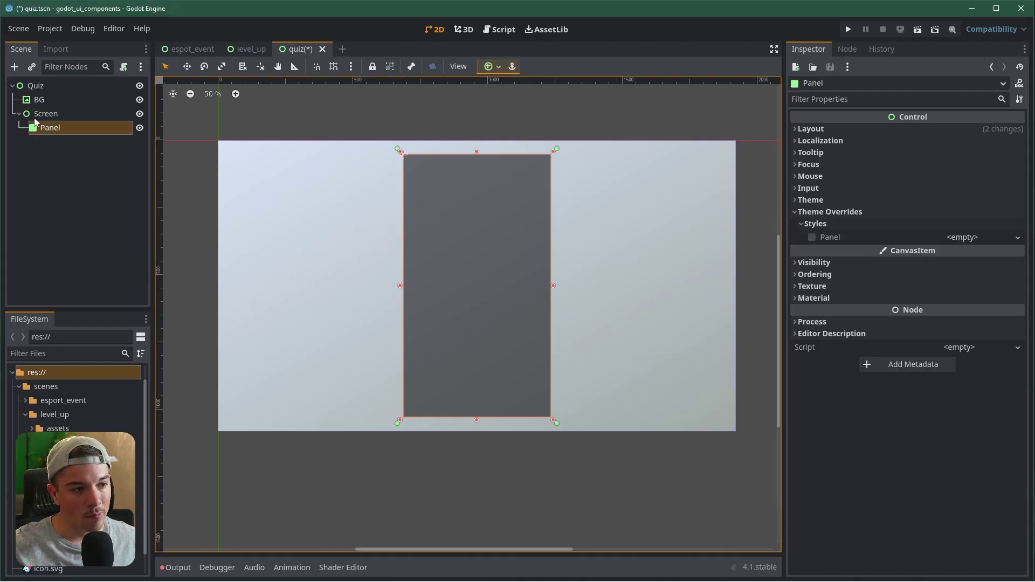
- Assign a new StyleBoxFlat as the Panel's style override and open its corner radius settings
left_click(830, 237)
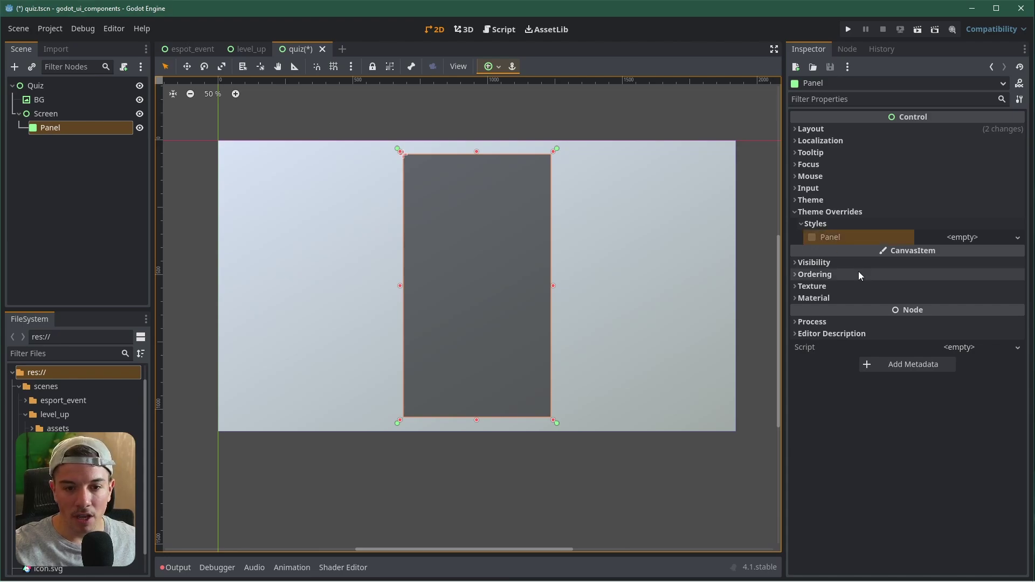
left_click(979, 240)
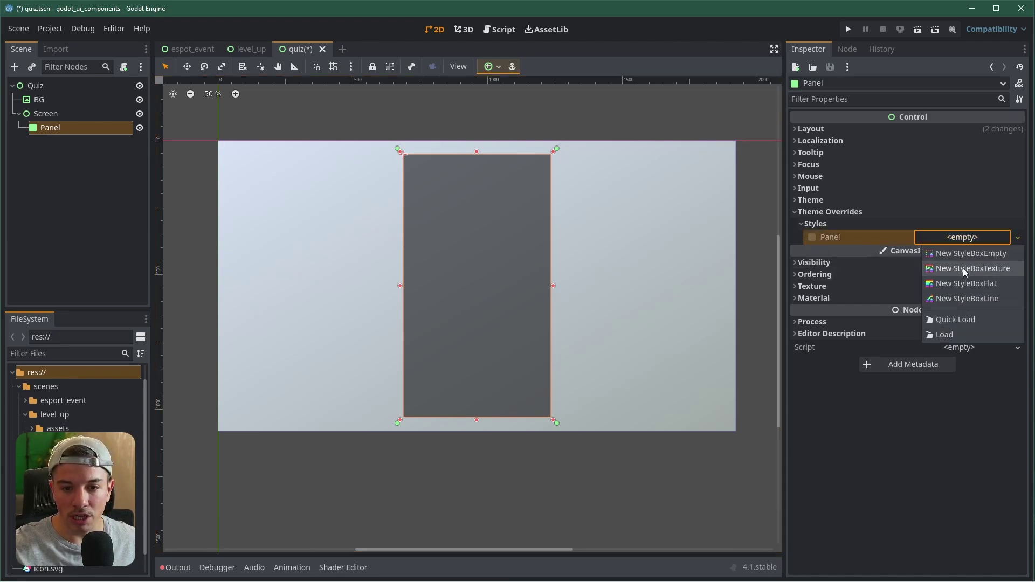
left_click(956, 286)
scroll(534, 298, "up", 1)
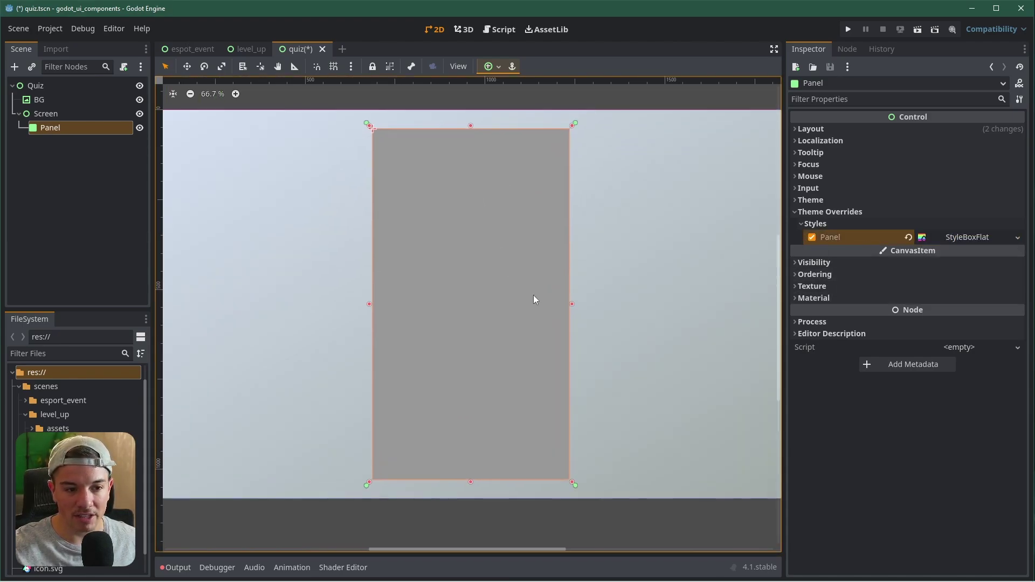
left_click(966, 237)
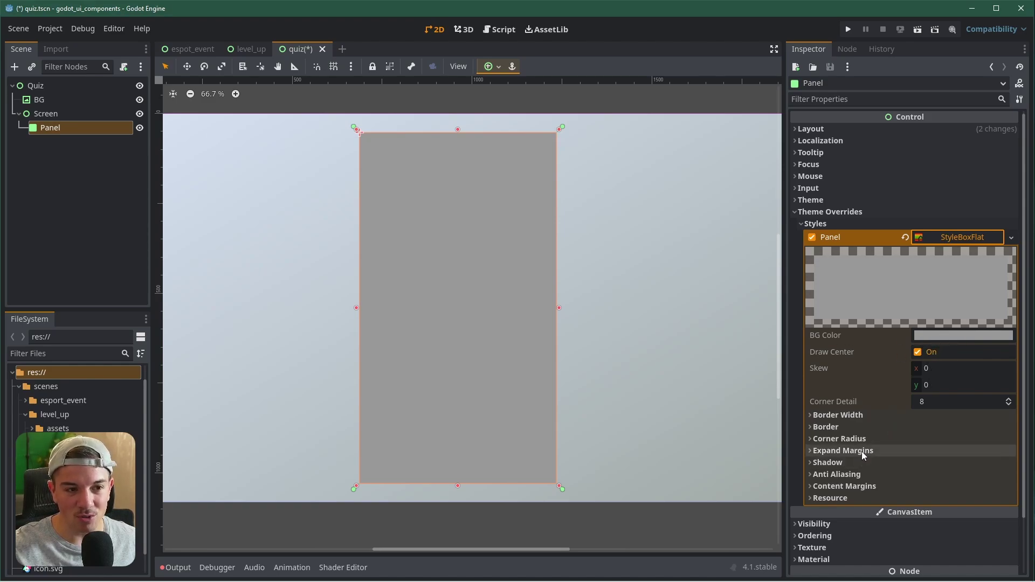
left_click(828, 429)
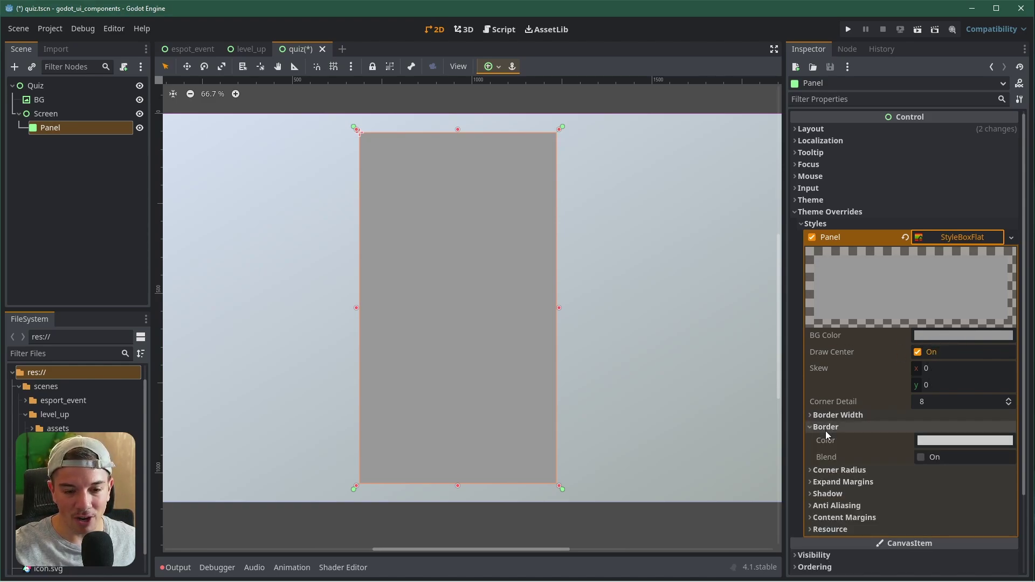
left_click(826, 429)
left_click(844, 439)
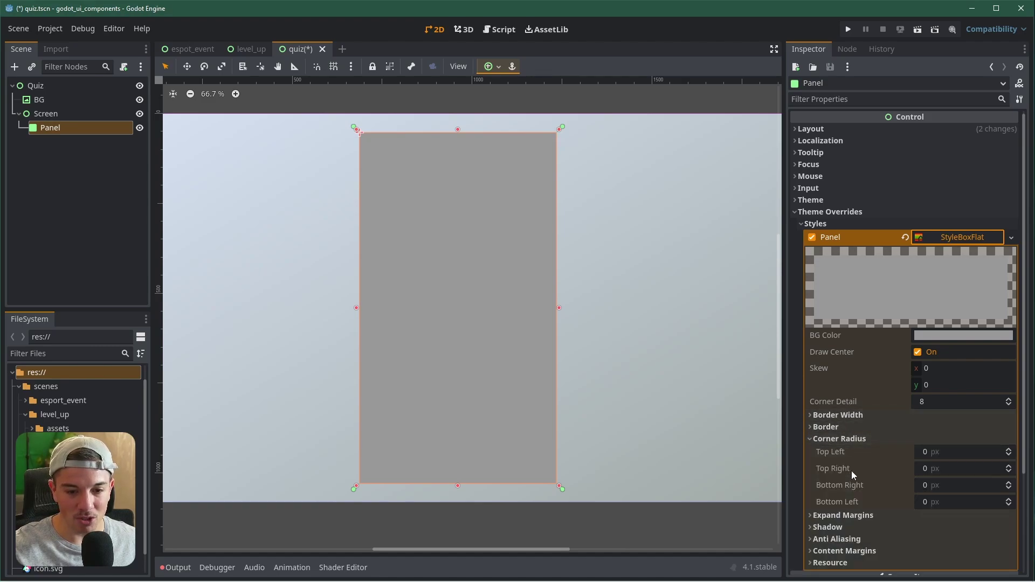
- Set all four corner radii of the Panel's StyleBoxFlat to 16 px and check the rounding with nothing selected
left_click(983, 456)
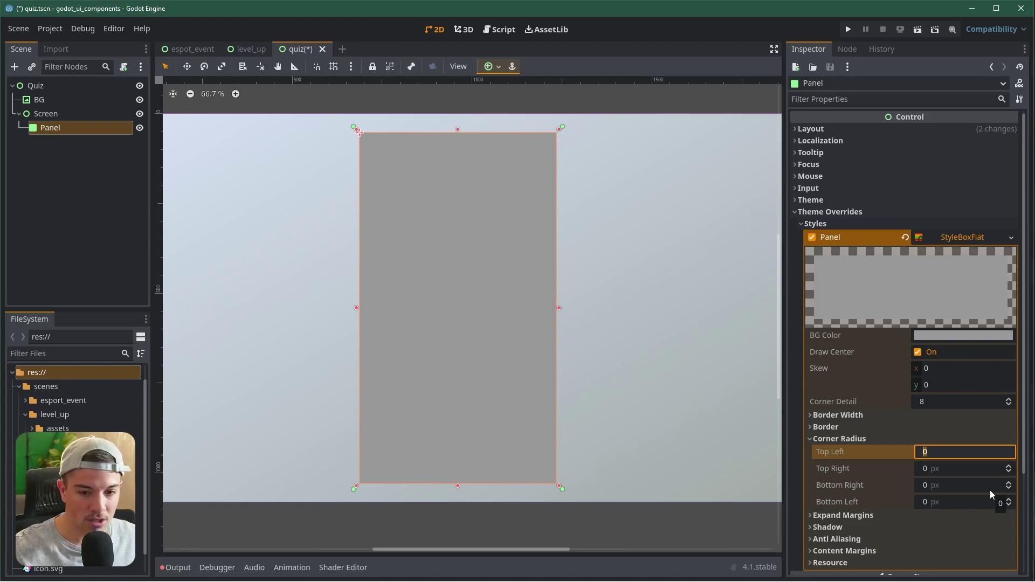
type("16")
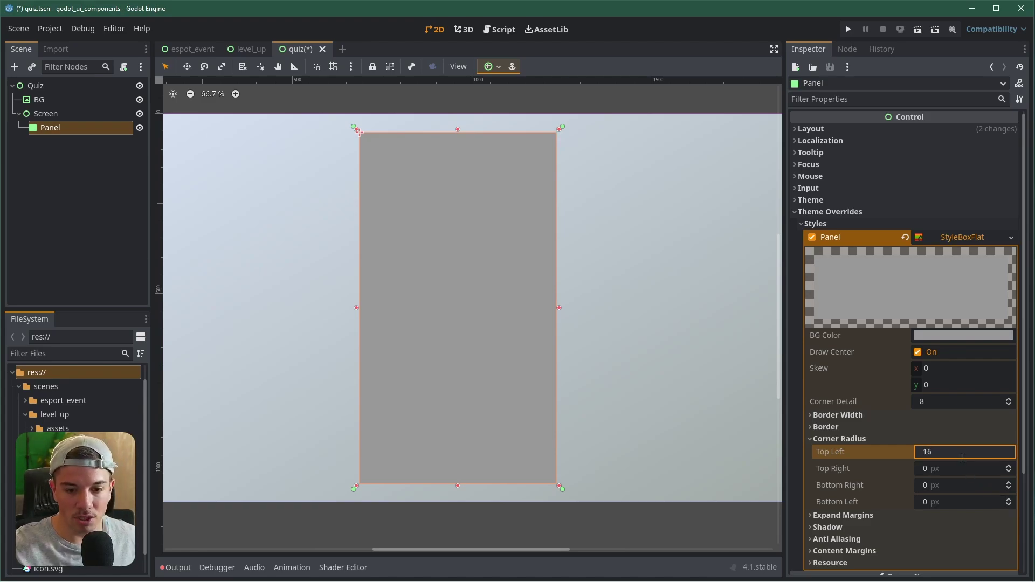
key("Tab")
type("16")
key("Tab")
type("16")
key("Tab")
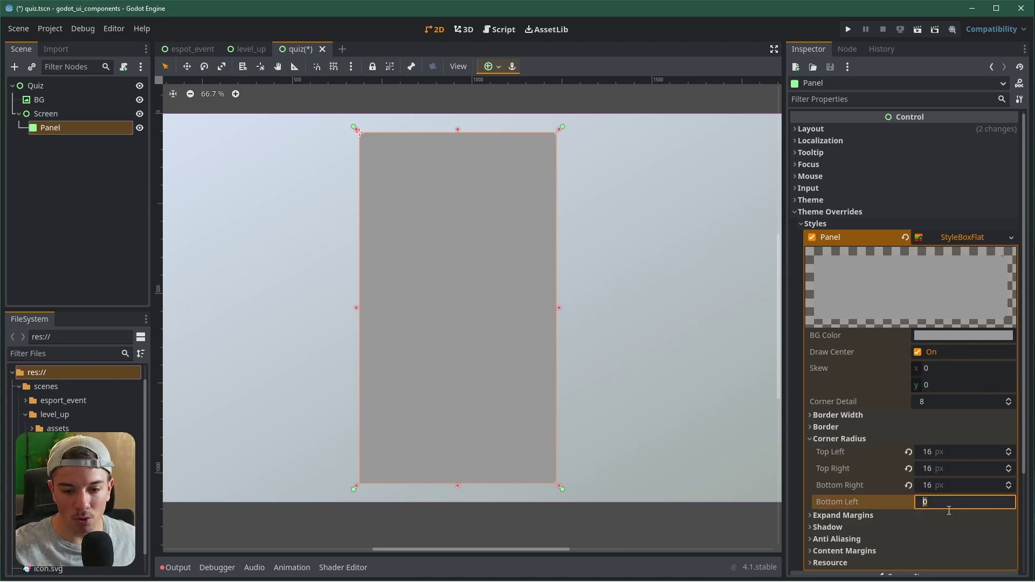
type("16")
left_click(276, 254)
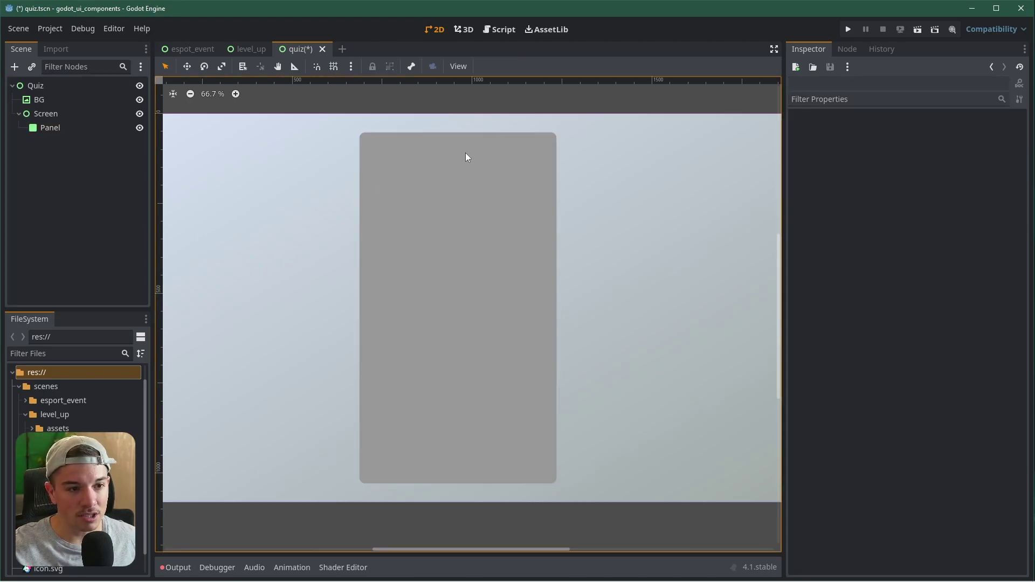
- Increase all four corner radii of the Panel's StyleBoxFlat to 28 px and save the scene
left_click(50, 127)
left_click(945, 452)
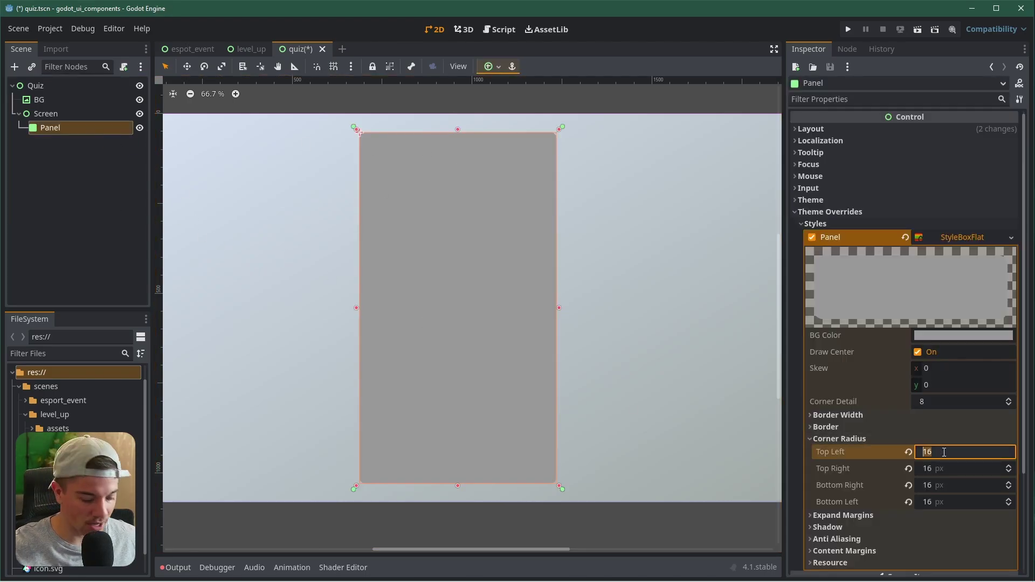
type("28")
key("Tab")
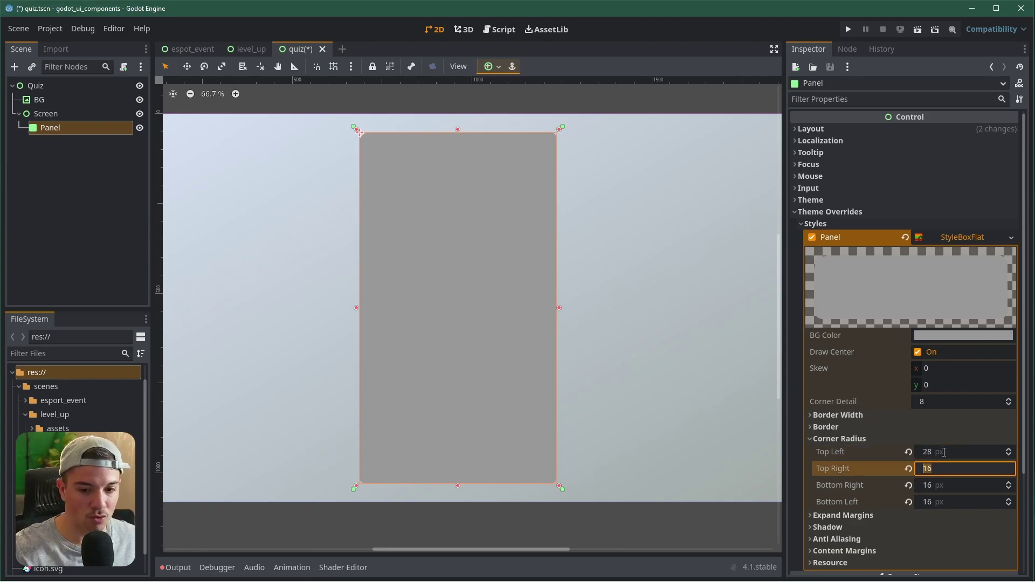
type("28")
key("Tab")
type("28")
key("Tab")
type("28")
key("Return")
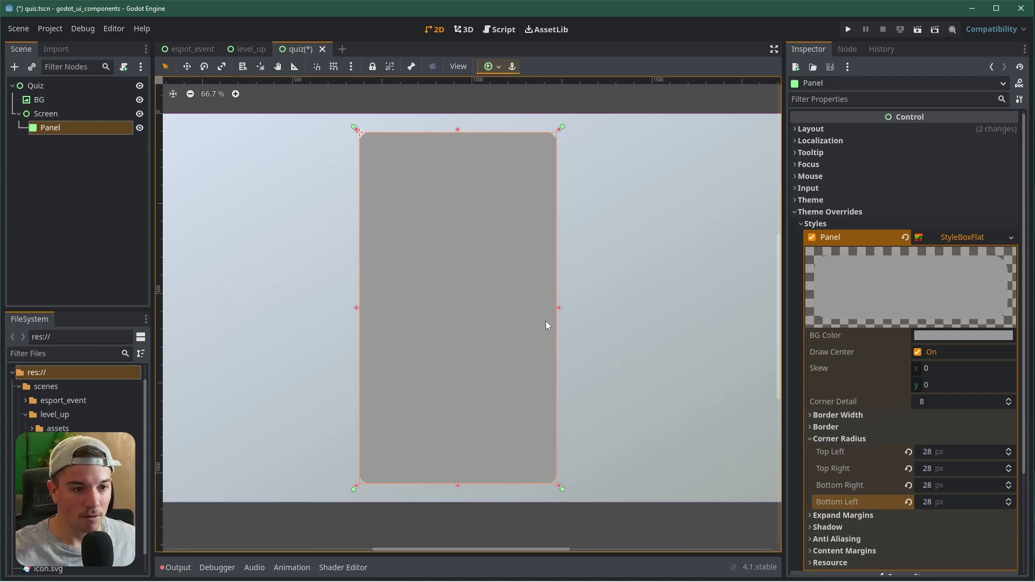
left_click(89, 221)
key("ctrl+s")
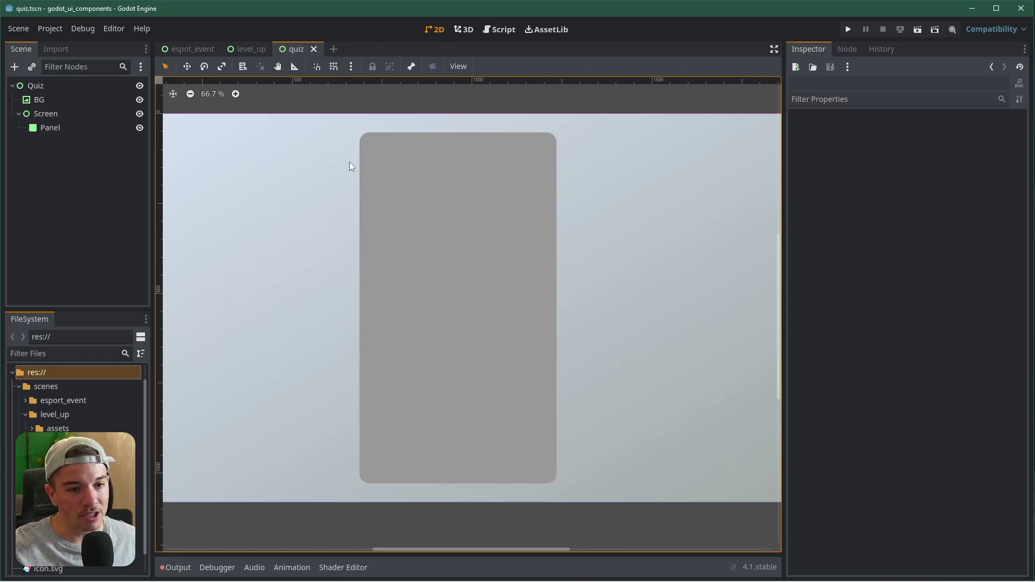
- Set all four corner radii of the Panel's StyleBoxFlat to 50 px
left_click(66, 131)
left_click(955, 452)
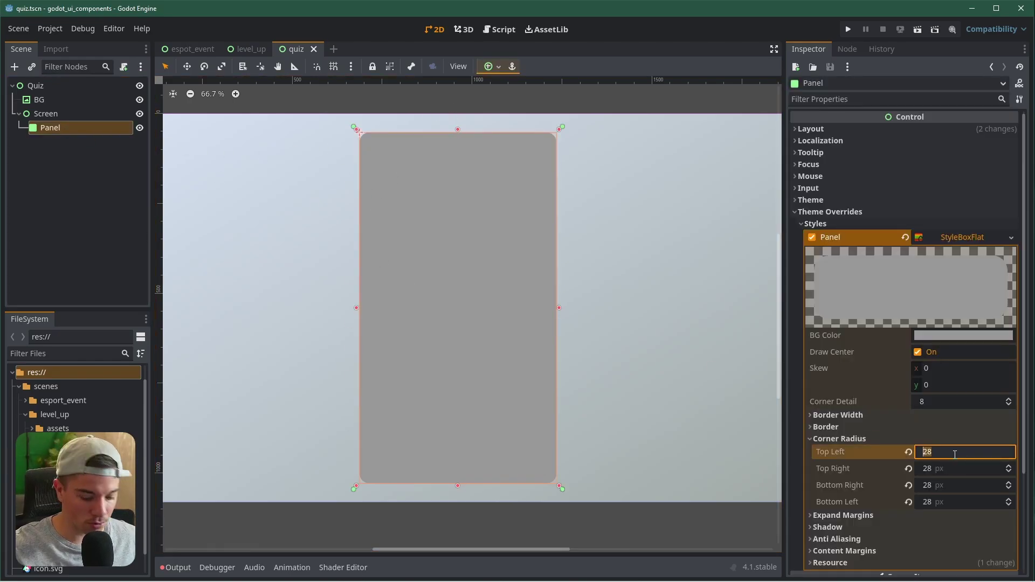
type("50")
key("Tab")
type("50")
key("Tab")
type("50")
key("Tab")
type("5")
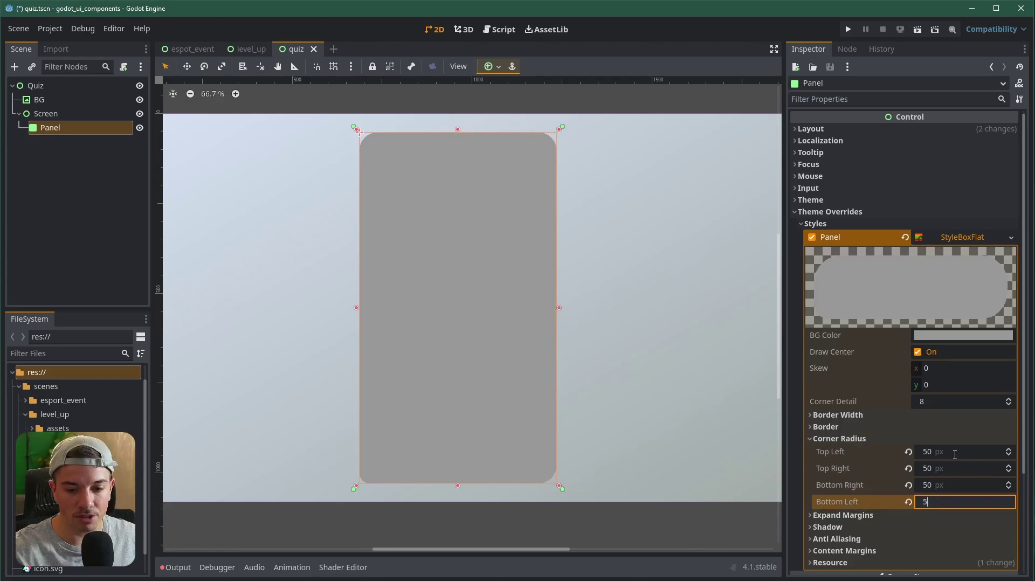